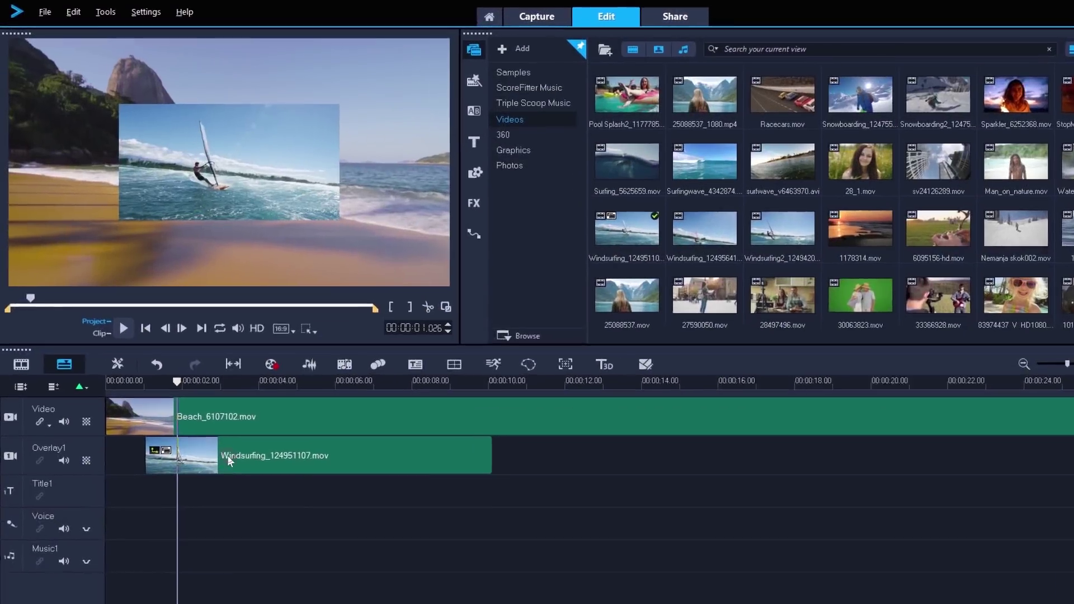
# Step: Select the windsurfing overlay, try enlarging it in scaling mode, then undo the enlargement
pyautogui.click(229, 460)
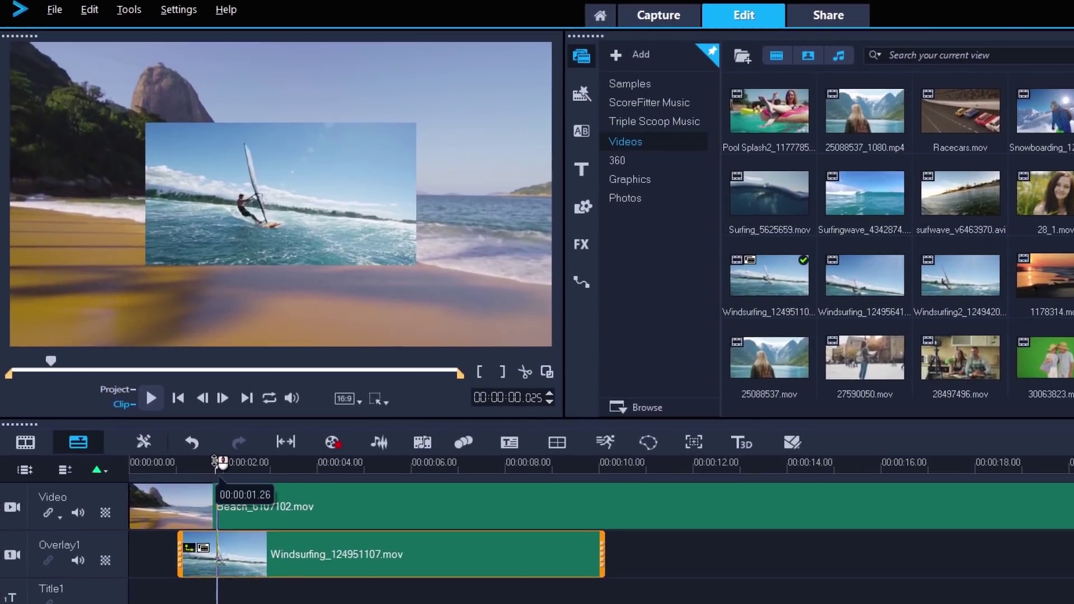
pyautogui.moveTo(214, 460)
pyautogui.mouseDown()
pyautogui.moveTo(434, 462)
pyautogui.moveTo(224, 462)
pyautogui.moveTo(221, 477)
pyautogui.mouseUp()
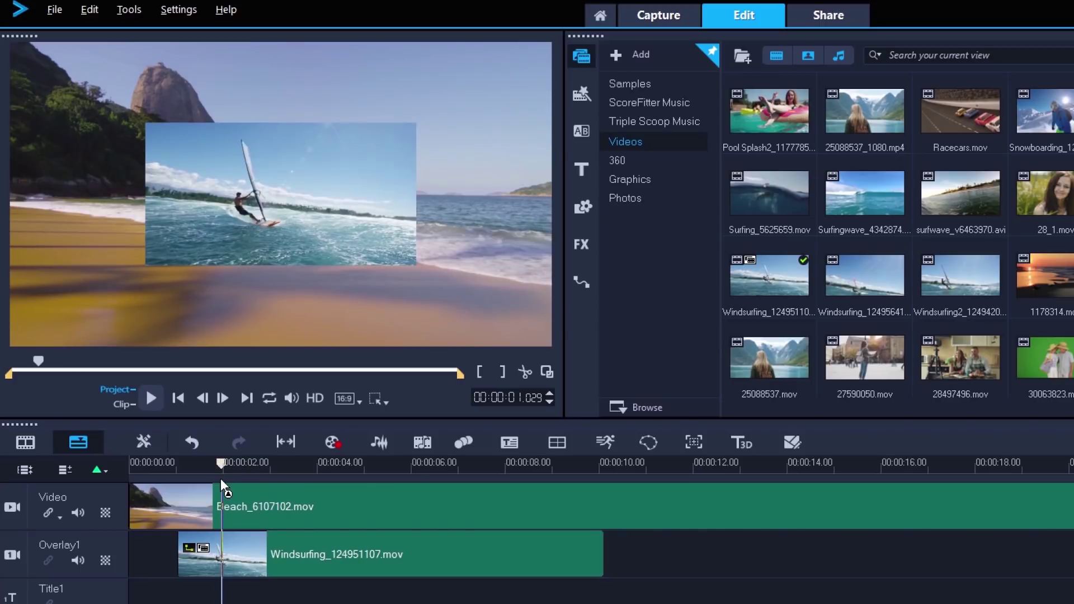
pyautogui.click(384, 403)
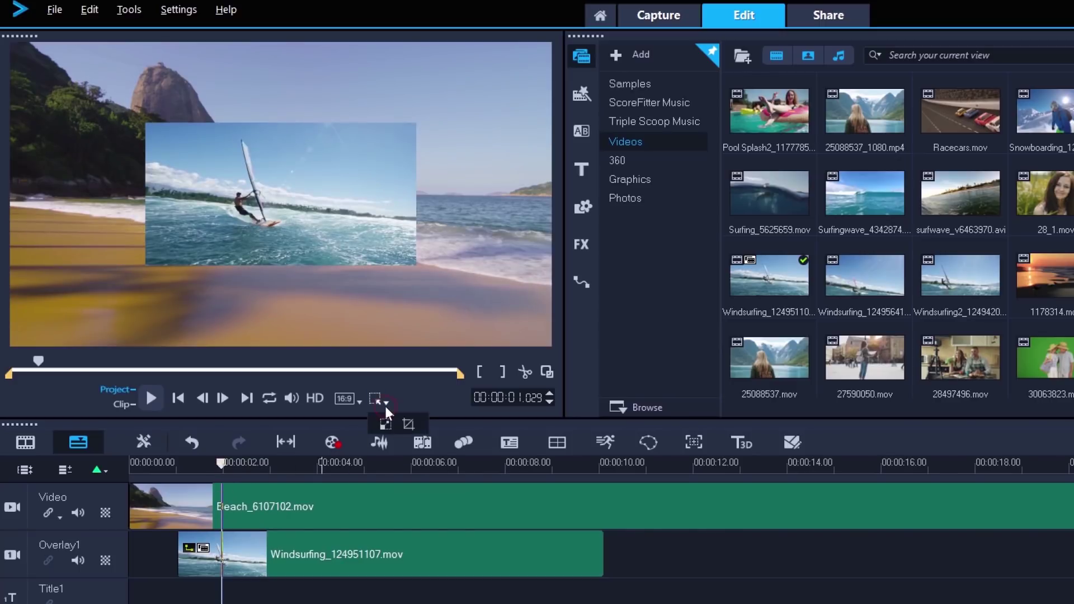
pyautogui.click(383, 426)
pyautogui.click(373, 540)
pyautogui.click(372, 541)
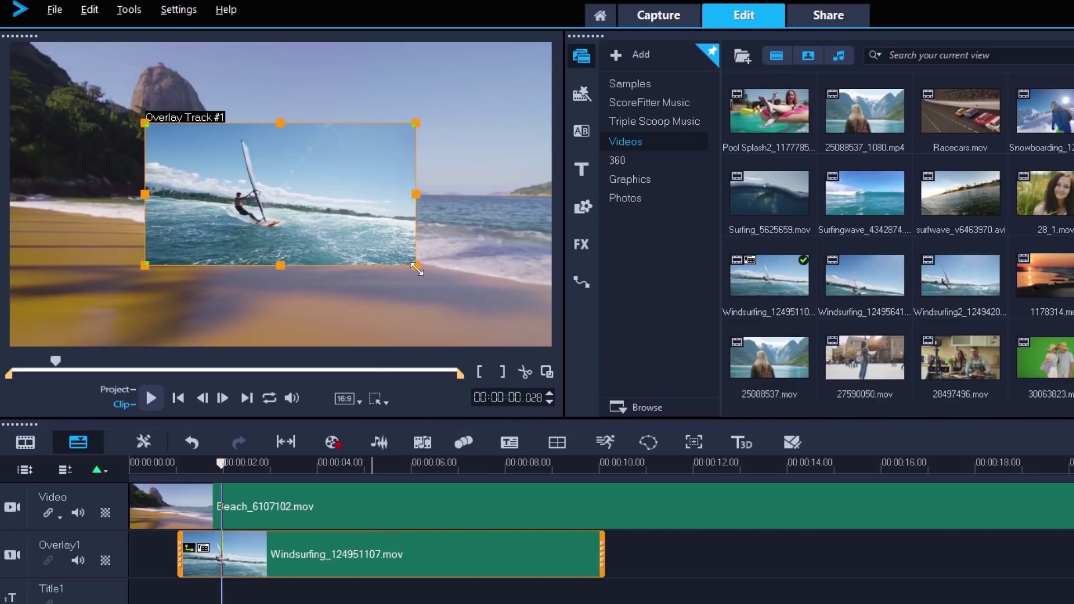
pyautogui.moveTo(416, 268); pyautogui.dragTo(454, 294)
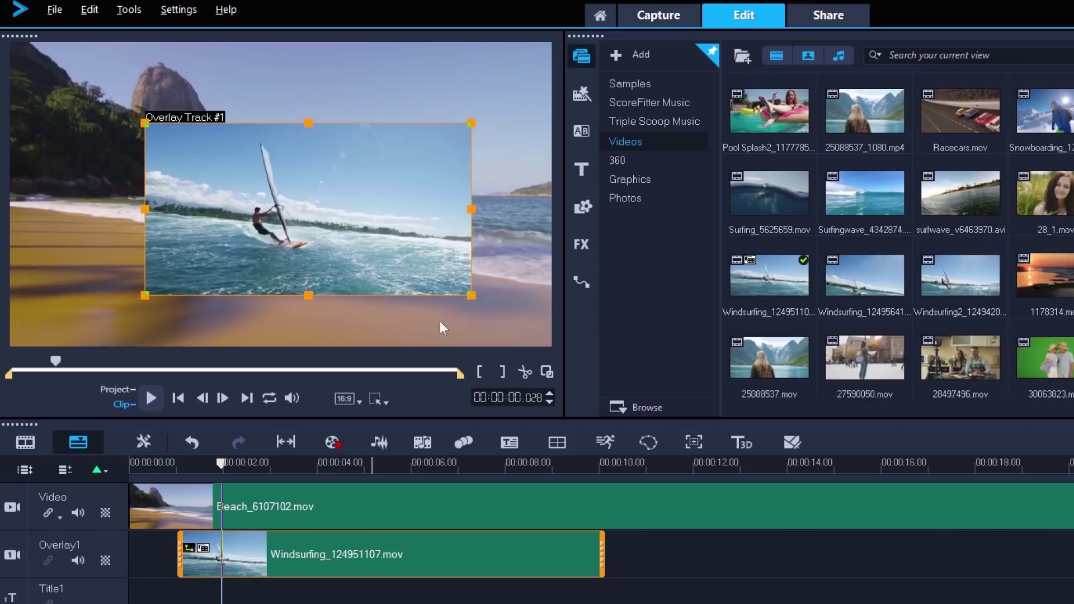
pyautogui.moveTo(224, 461); pyautogui.dragTo(270, 462)
pyautogui.hotkey('ctrl', 'z')
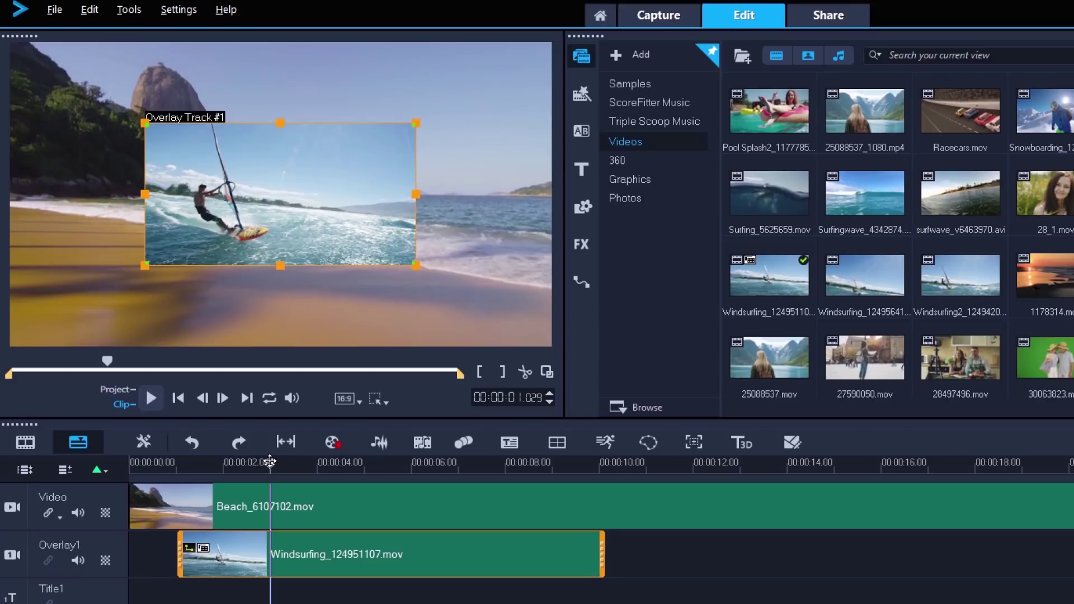
# Step: Open Motion > Customize Motion for the overlay and maximize the window
pyautogui.rightClick(327, 542)
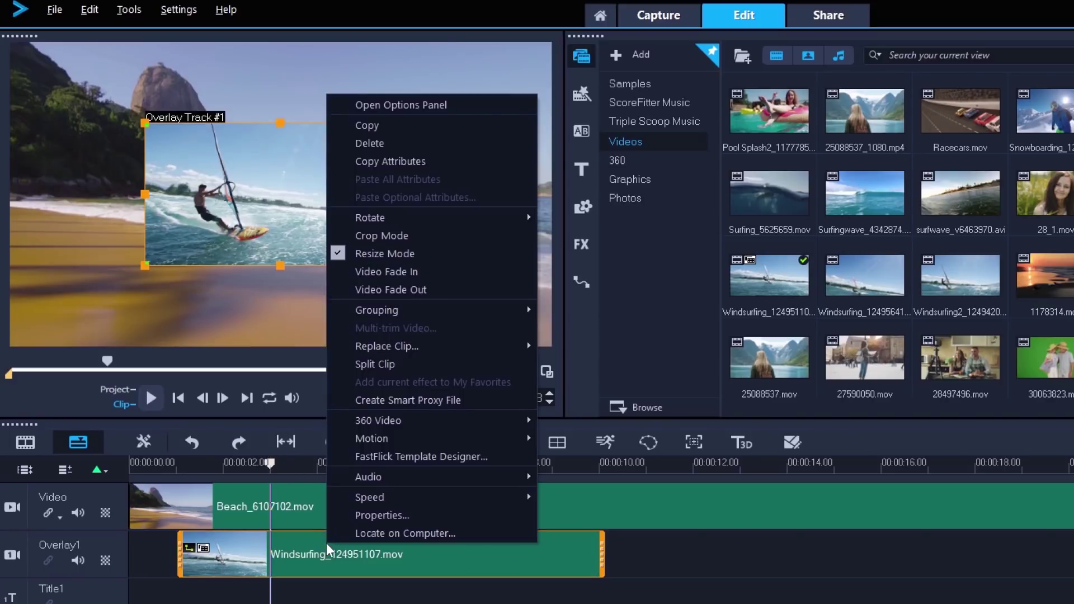
pyautogui.moveTo(374, 439)
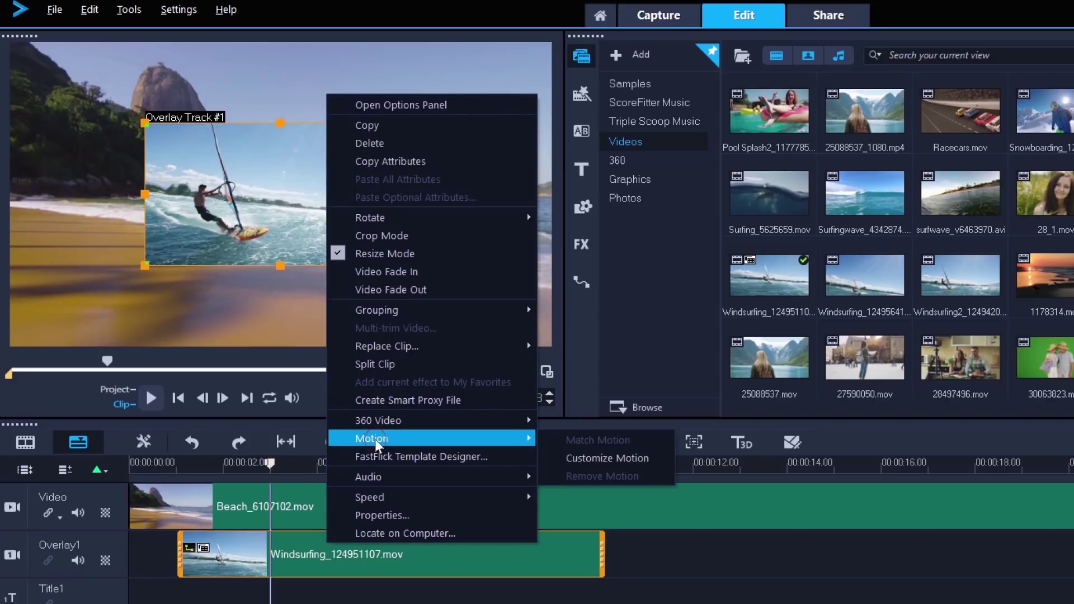
pyautogui.click(592, 459)
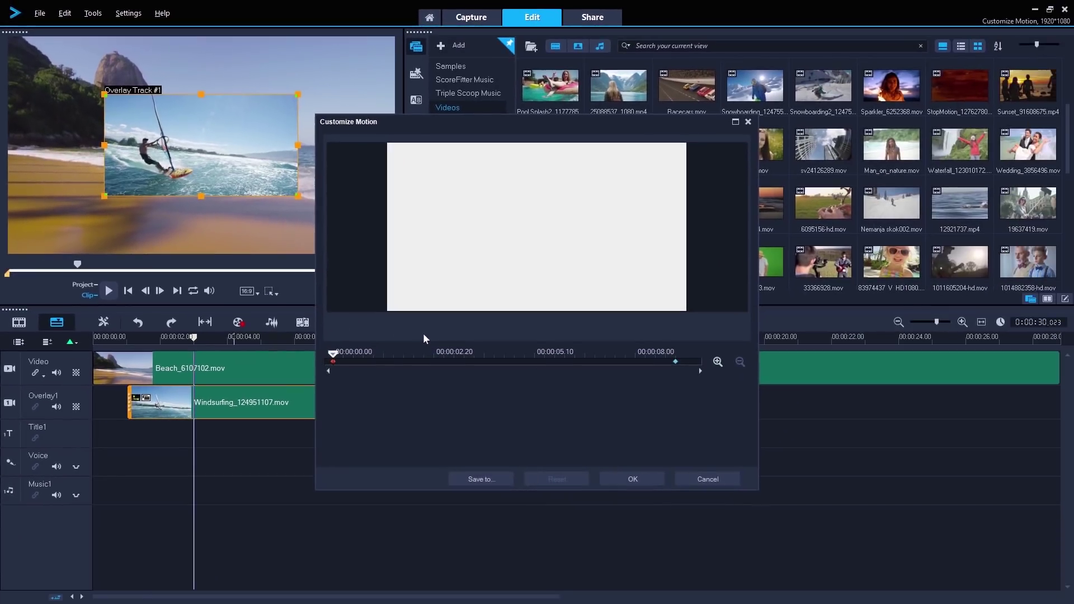
pyautogui.click(737, 123)
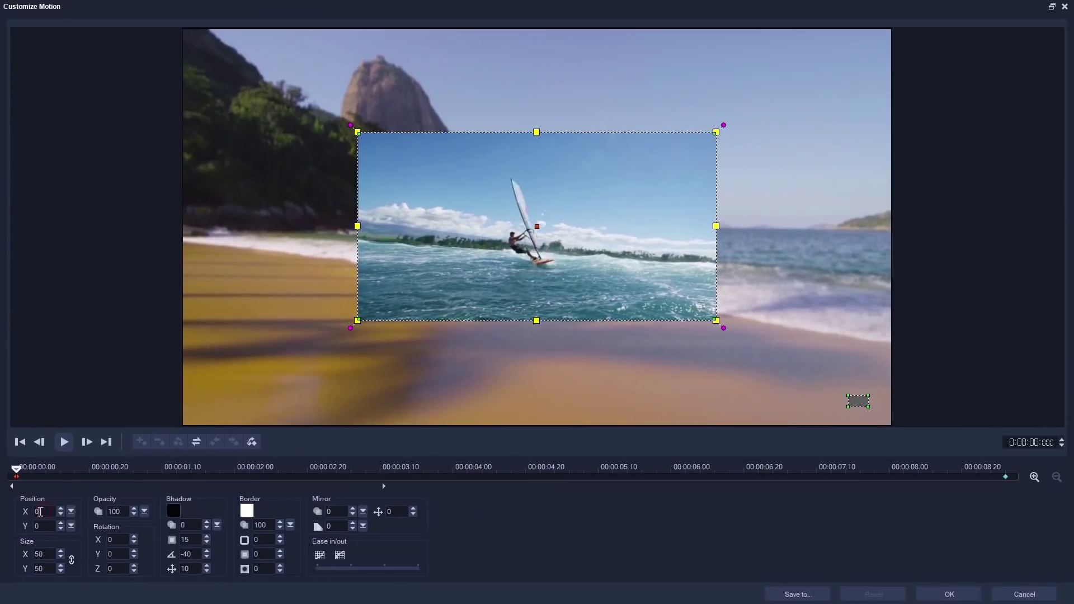
# Step: Set the overlay's Position X and Y to 20 and preview the clip
pyautogui.click(56, 461)
pyautogui.write('20')
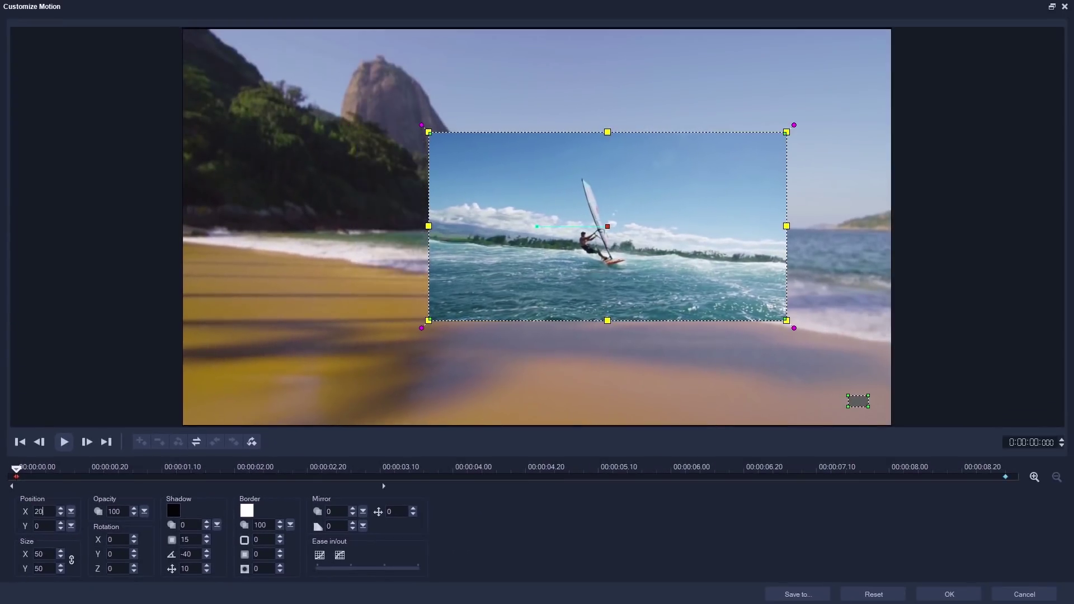
pyautogui.click(38, 526)
pyautogui.write('20')
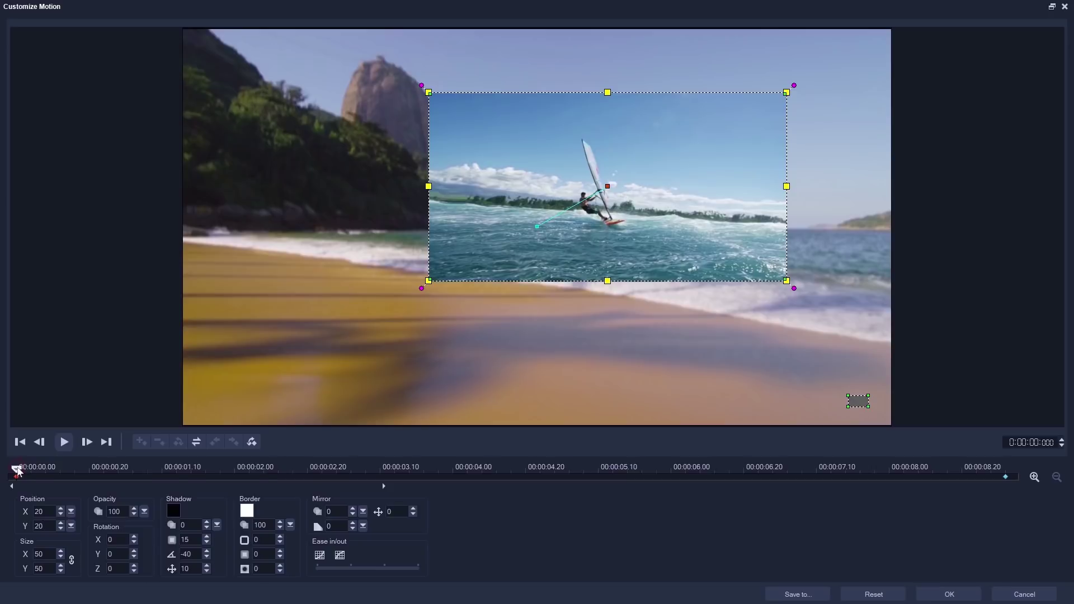
pyautogui.moveTo(16, 472); pyautogui.dragTo(1026, 470)
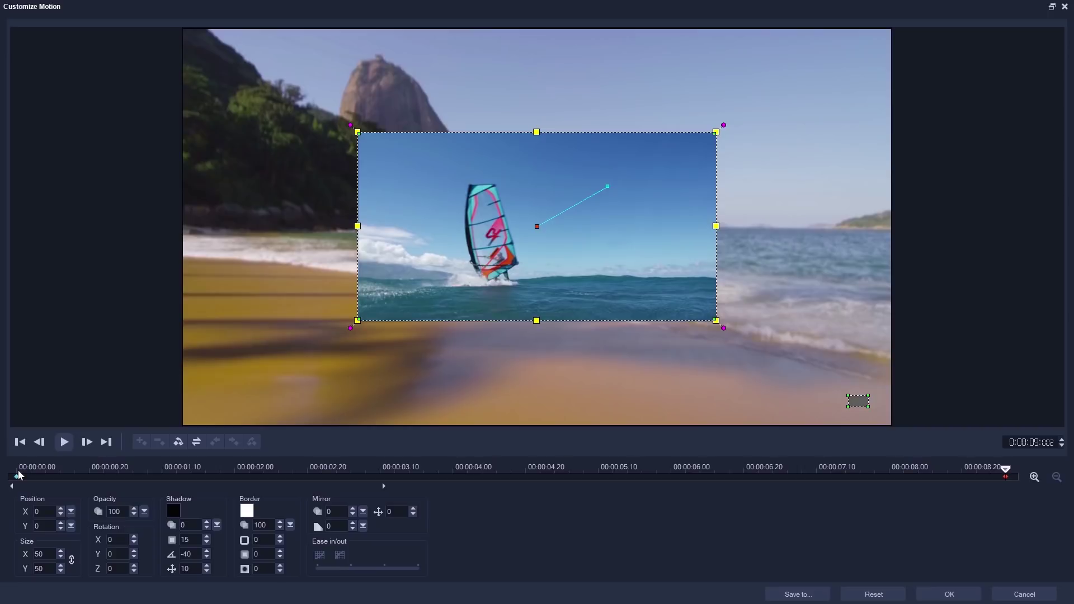
# Step: Copy the first keyframe's settings to all later keyframes with Paste to All Right
pyautogui.click(19, 475)
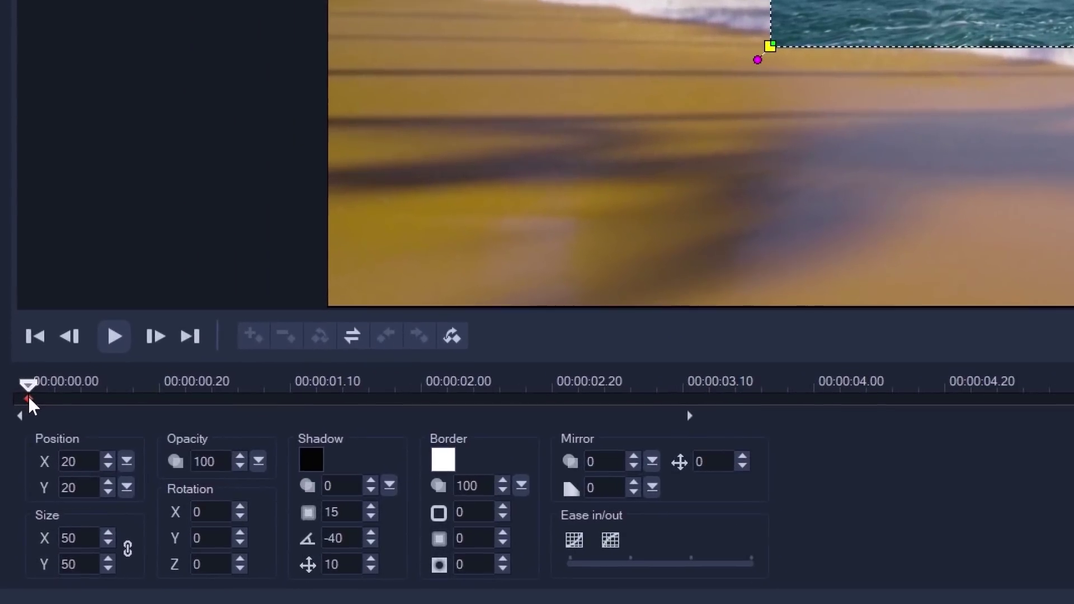
pyautogui.rightClick(17, 475)
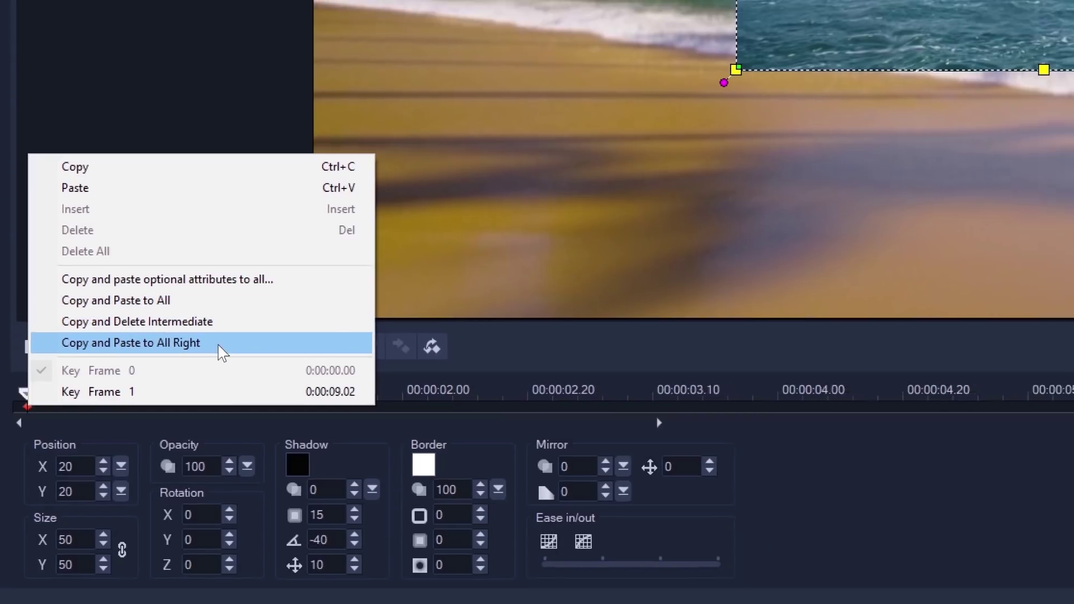
pyautogui.click(222, 352)
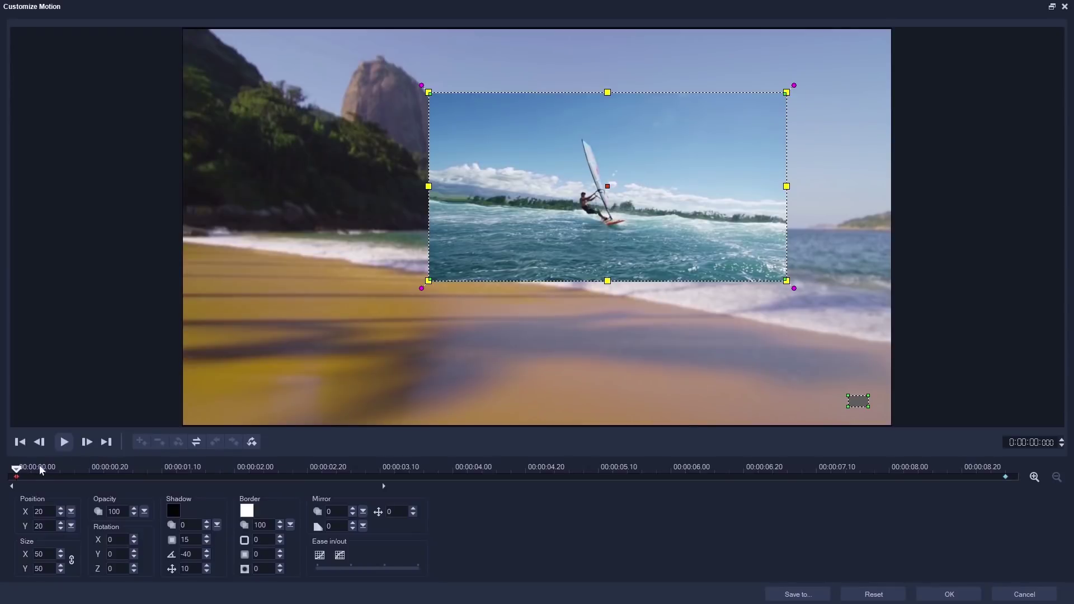
pyautogui.moveTo(19, 473); pyautogui.dragTo(817, 470)
pyautogui.moveTo(897, 460)
pyautogui.mouseDown()
pyautogui.moveTo(951, 461)
pyautogui.moveTo(660, 420)
pyautogui.moveTo(12, 390)
pyautogui.mouseUp()
# Step: At 4 seconds, drag the overlay up-left to about -28, -17, creating a keyframe
pyautogui.click(477, 470)
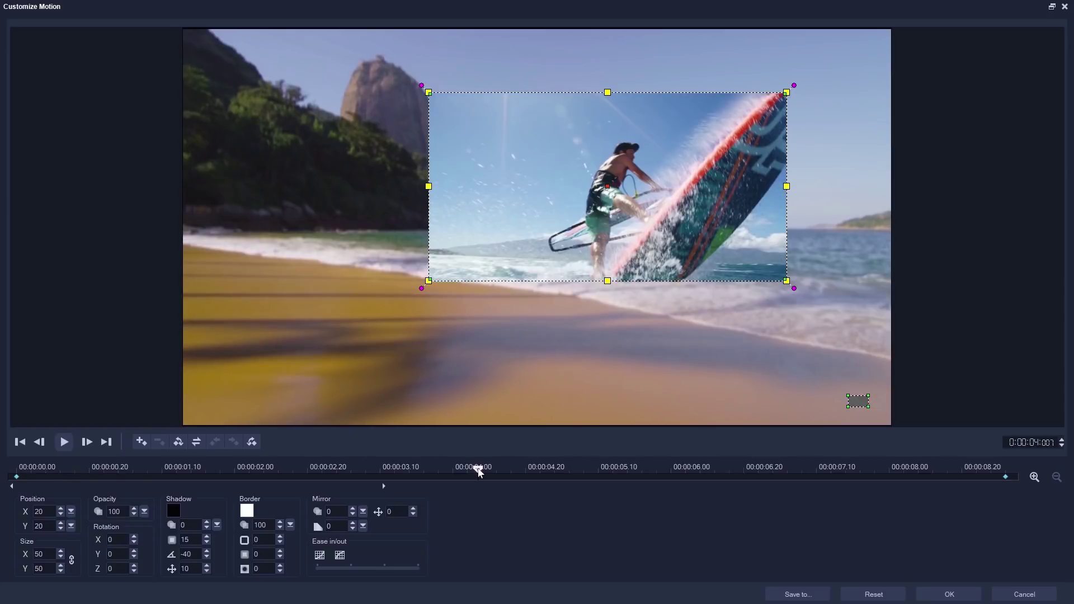
pyautogui.moveTo(550, 181); pyautogui.dragTo(383, 253)
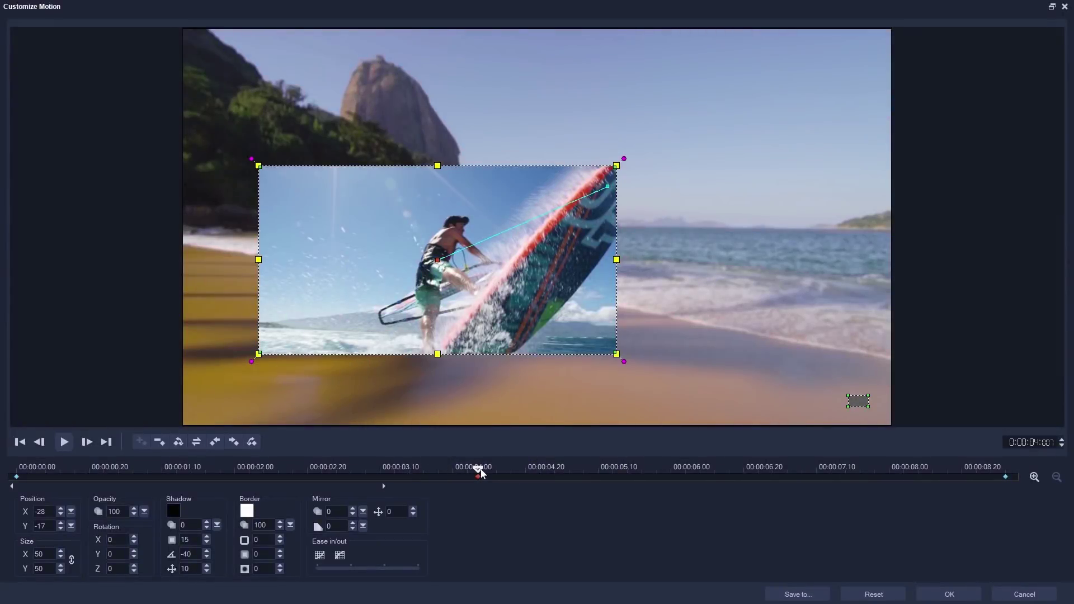
pyautogui.moveTo(480, 473)
pyautogui.mouseDown()
pyautogui.moveTo(46, 473)
pyautogui.moveTo(448, 485)
pyautogui.moveTo(855, 423)
pyautogui.mouseUp()
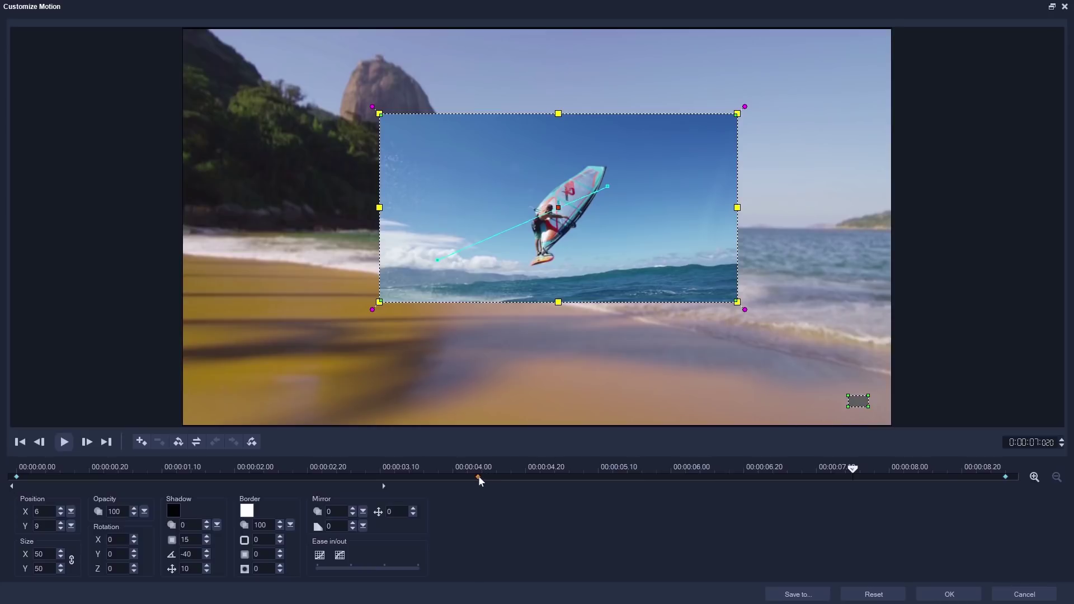
# Step: Move the new keyframe to about 00:00:06.20 and review the motion
pyautogui.moveTo(479, 475); pyautogui.dragTo(150, 484)
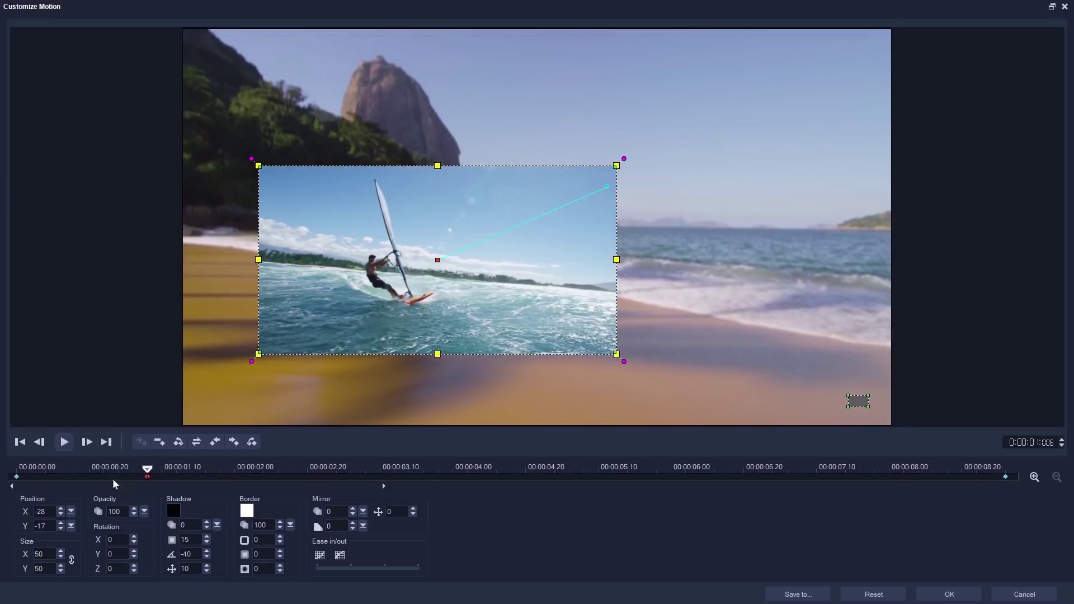
pyautogui.moveTo(15, 475); pyautogui.dragTo(760, 449)
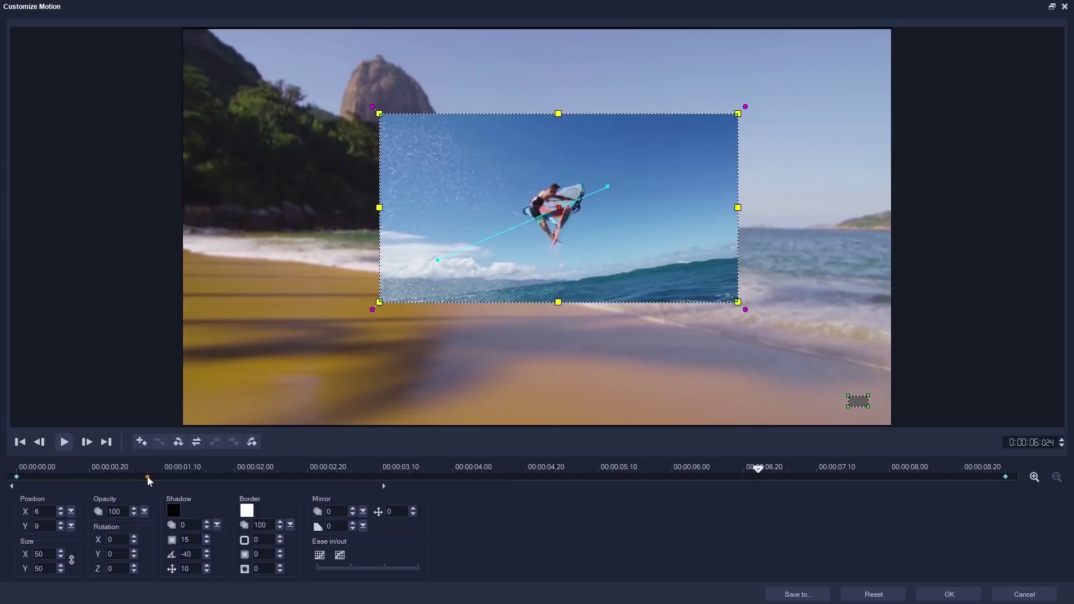
pyautogui.moveTo(147, 477); pyautogui.dragTo(278, 477)
pyautogui.moveTo(406, 503); pyautogui.dragTo(773, 473)
pyautogui.moveTo(84, 474); pyautogui.dragTo(1010, 453)
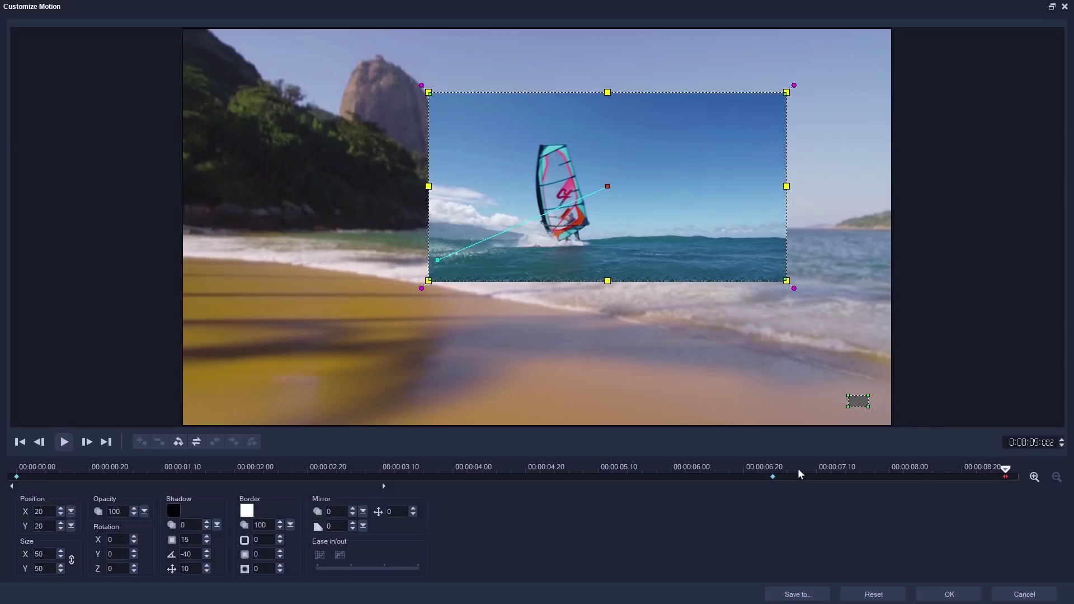
# Step: At the 6.20-second keyframe, enlarge the overlay to size 64 by 64
pyautogui.click(774, 476)
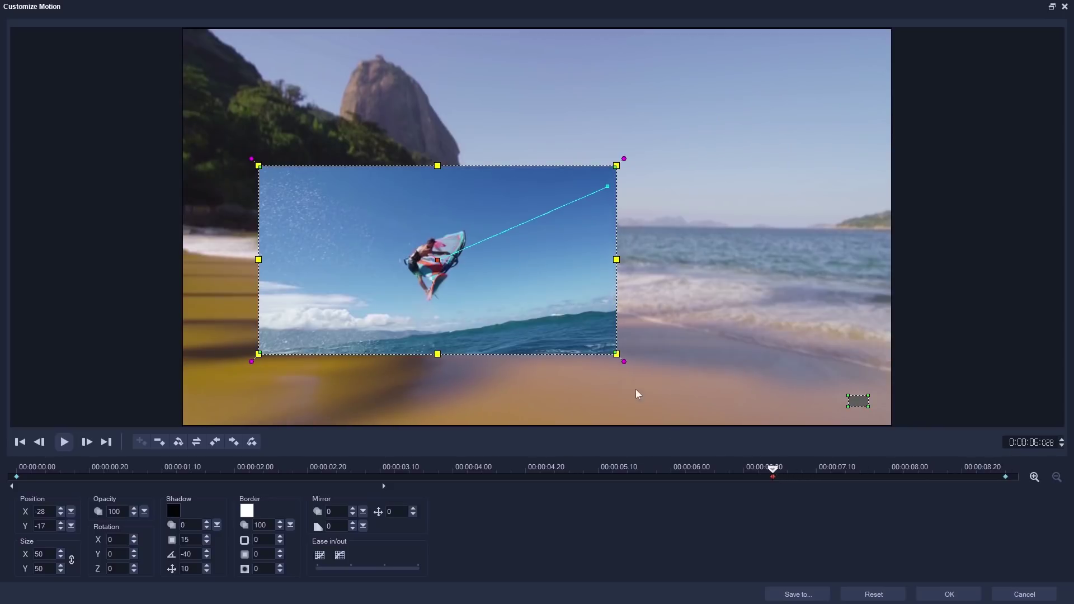
pyautogui.moveTo(625, 359); pyautogui.dragTo(671, 370)
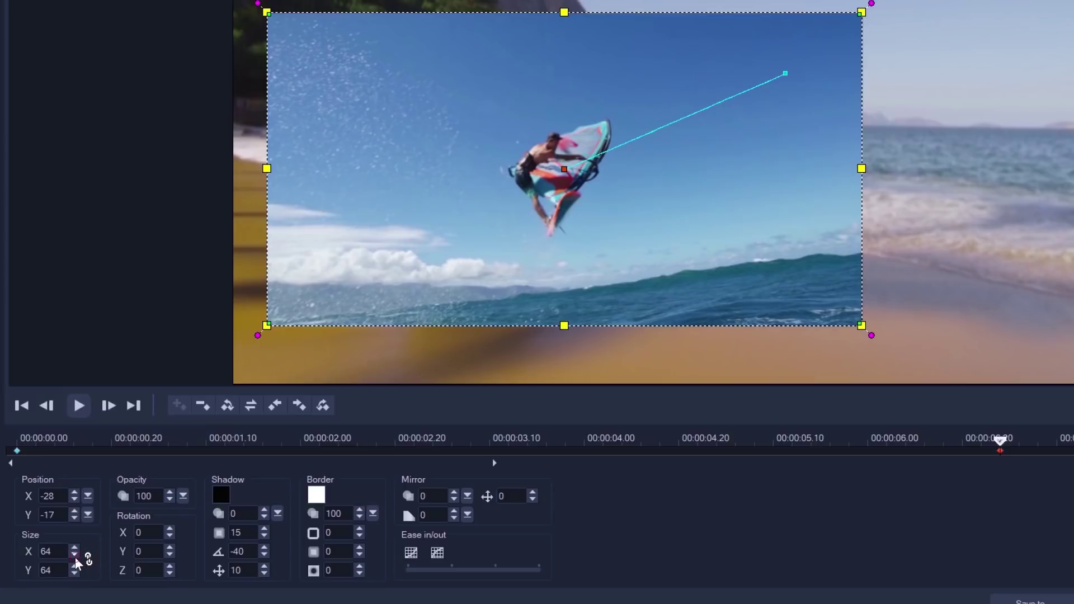
pyautogui.scroll(-14, 75, 559)
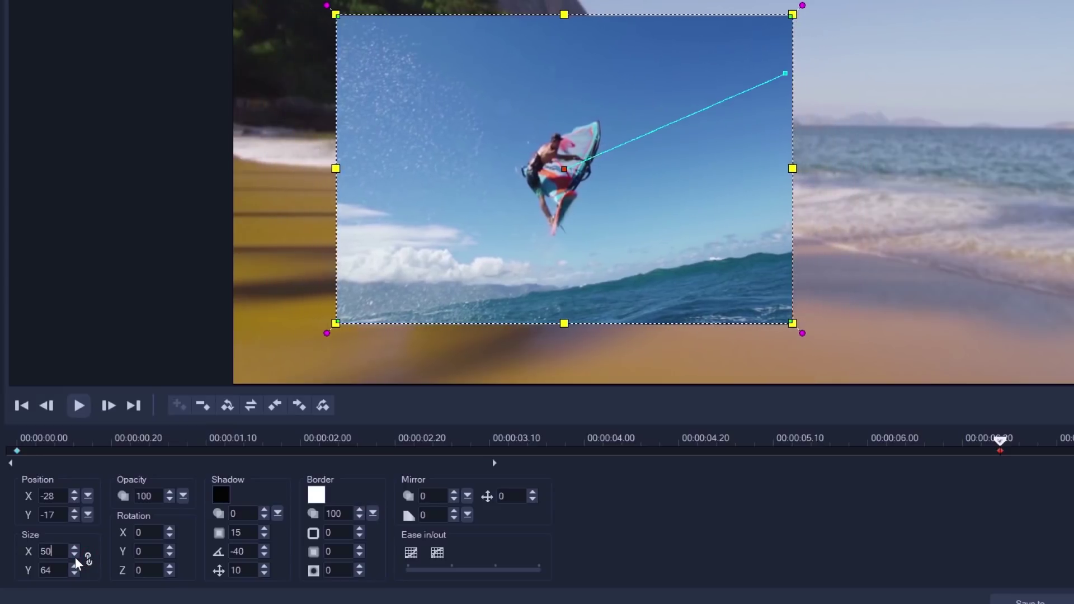
pyautogui.scroll(-20, 76, 562)
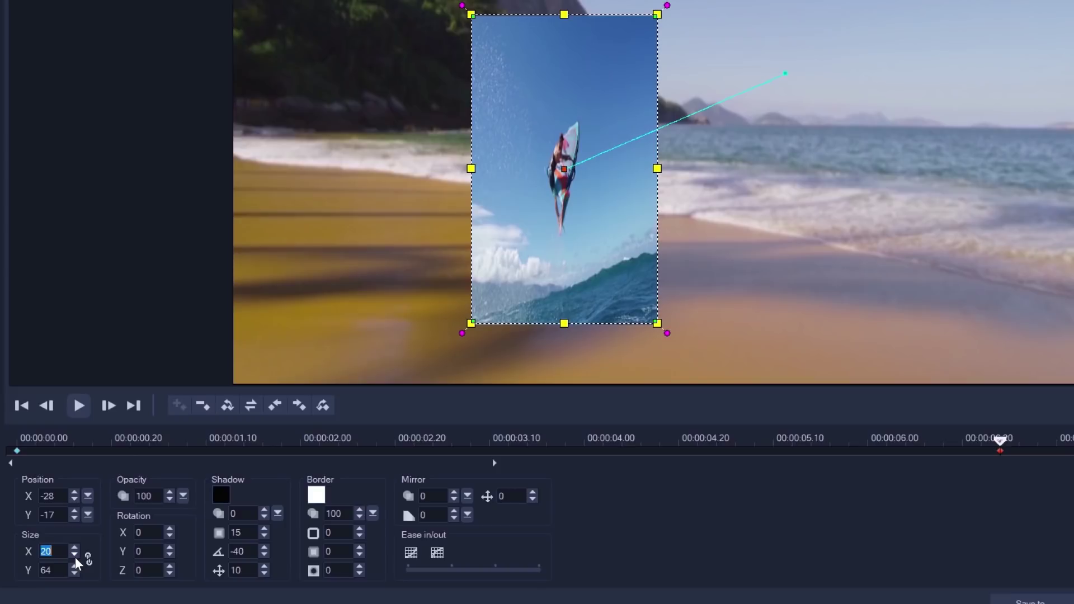
pyautogui.scroll(7, 77, 552)
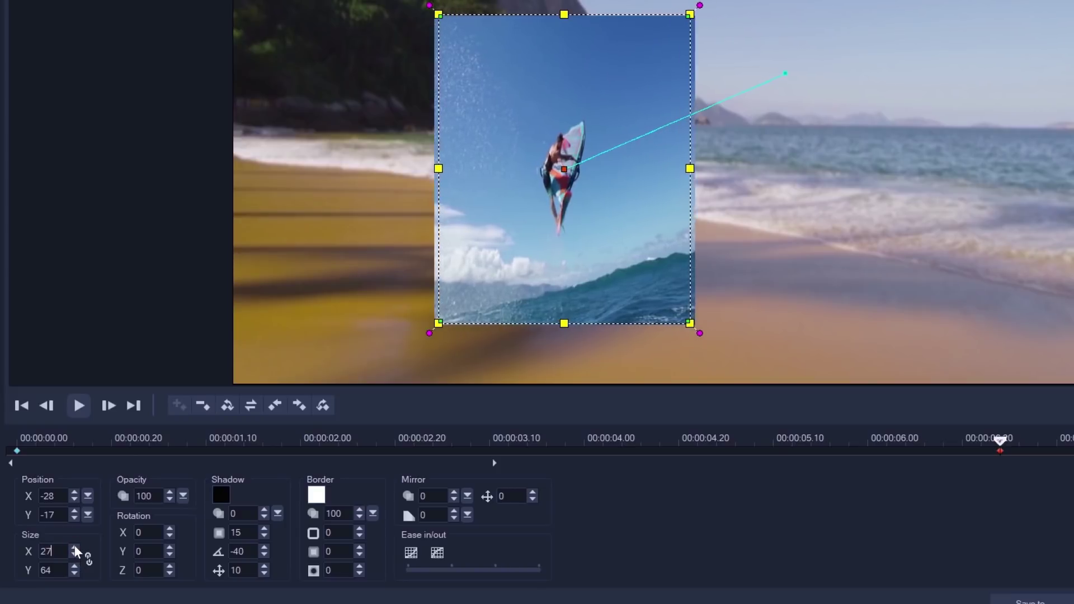
pyautogui.scroll(18, 77, 552)
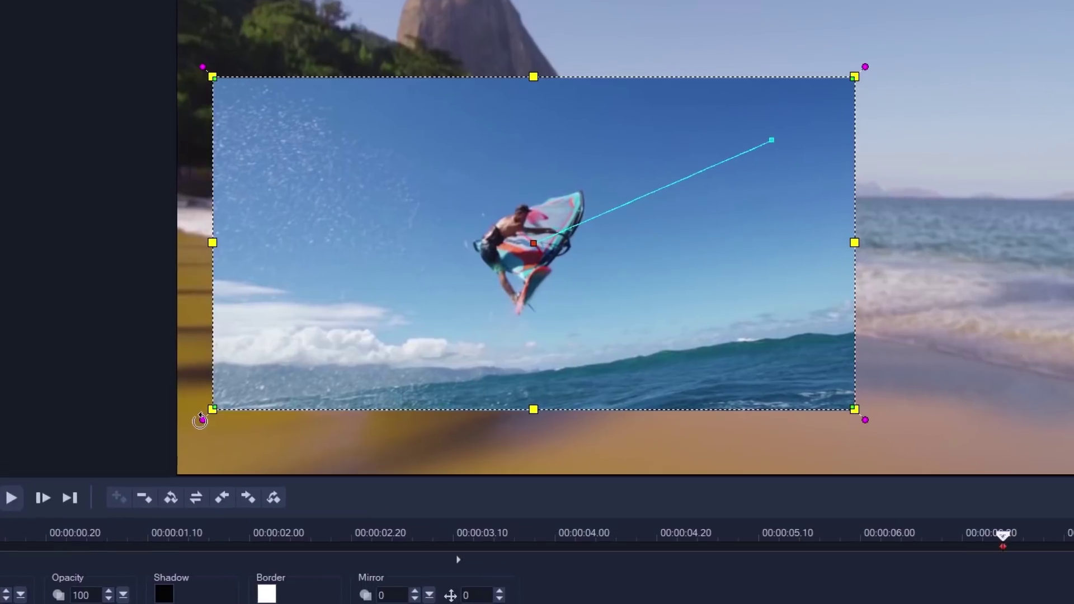
# Step: Tilt the overlay to Z rotation 12 at the 6.20-second keyframe
pyautogui.moveTo(205, 420); pyautogui.dragTo(271, 456)
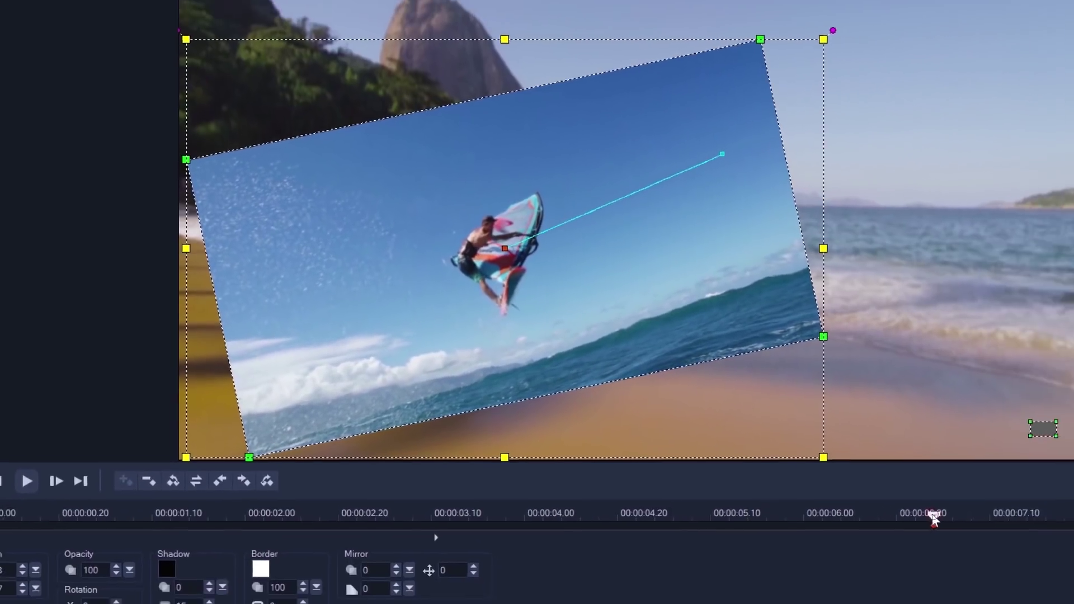
pyautogui.moveTo(1003, 536); pyautogui.dragTo(281, 506)
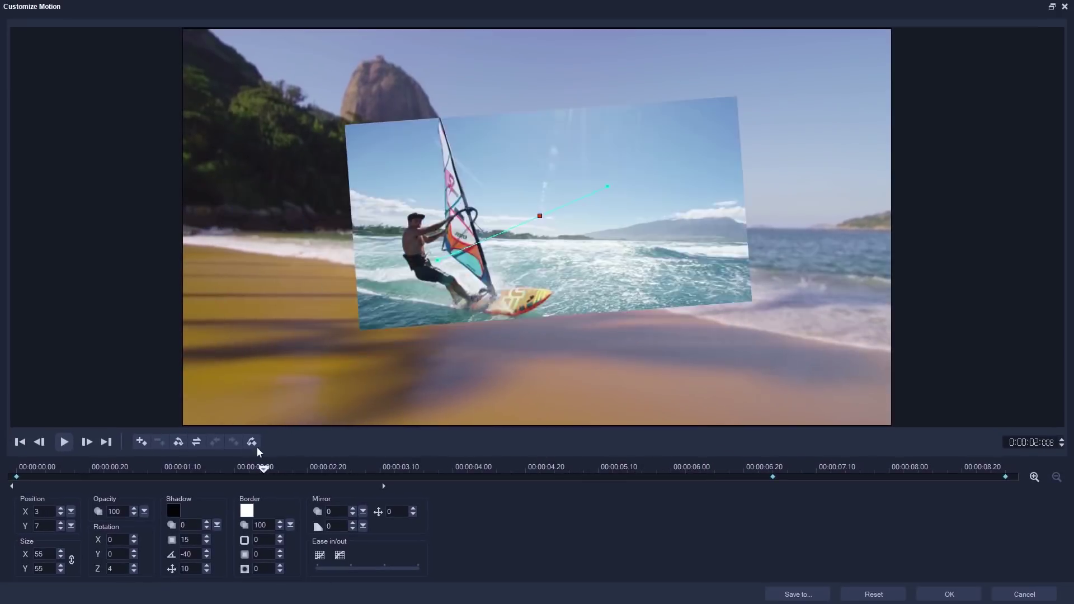
pyautogui.moveTo(262, 469); pyautogui.dragTo(773, 470)
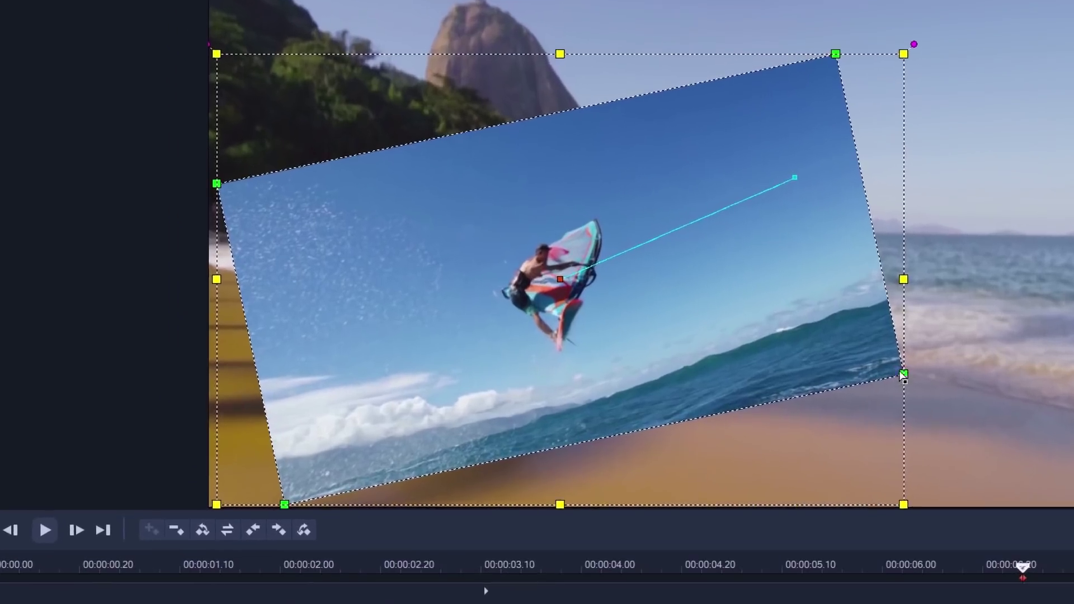
# Step: Skew the overlay's corners into a 3D perspective and move it to position -14, 3
pyautogui.moveTo(687, 329); pyautogui.dragTo(656, 308)
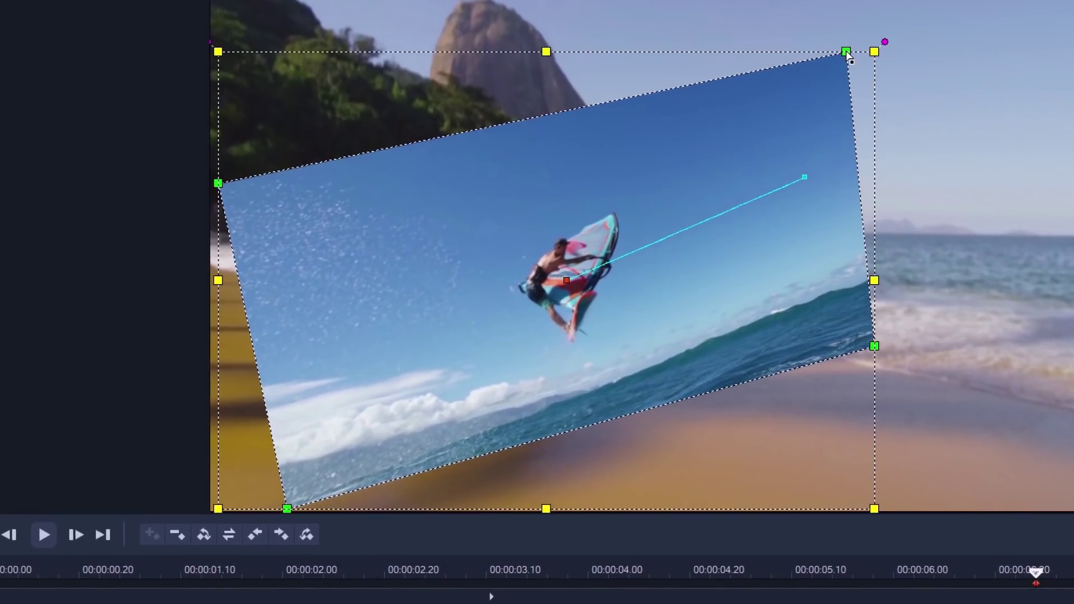
pyautogui.moveTo(846, 51); pyautogui.dragTo(784, 12)
pyautogui.moveTo(300, 505); pyautogui.dragTo(226, 539)
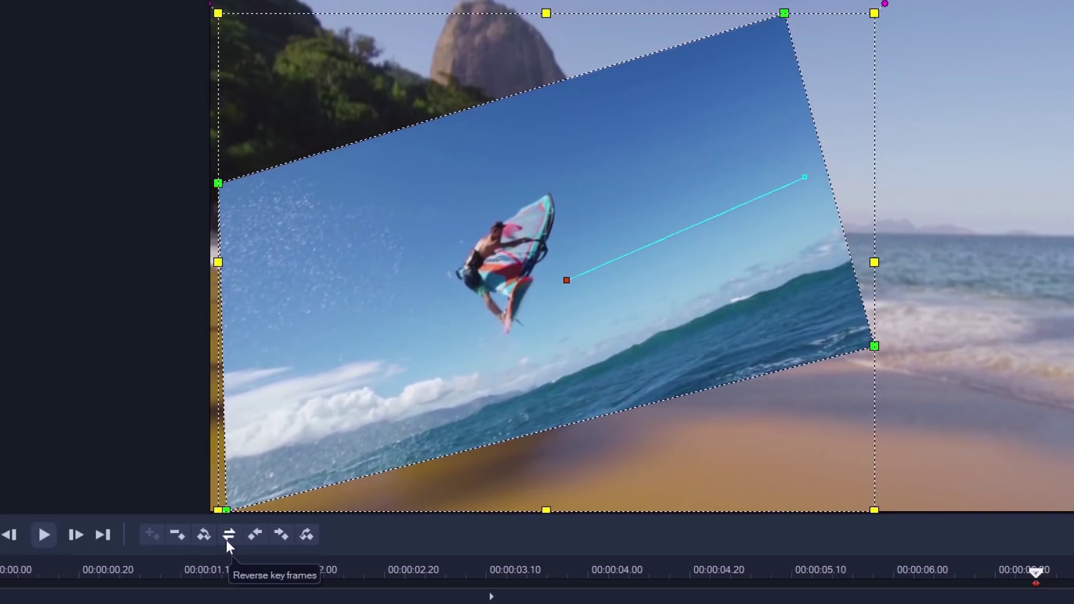
pyautogui.moveTo(220, 185); pyautogui.dragTo(250, 201)
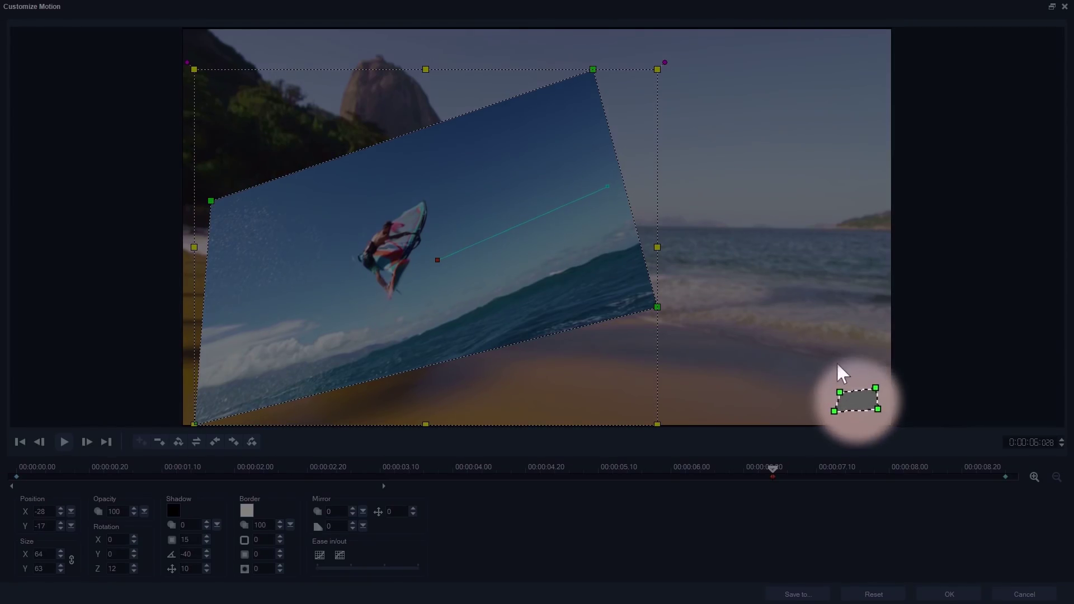
pyautogui.moveTo(877, 390); pyautogui.dragTo(865, 402)
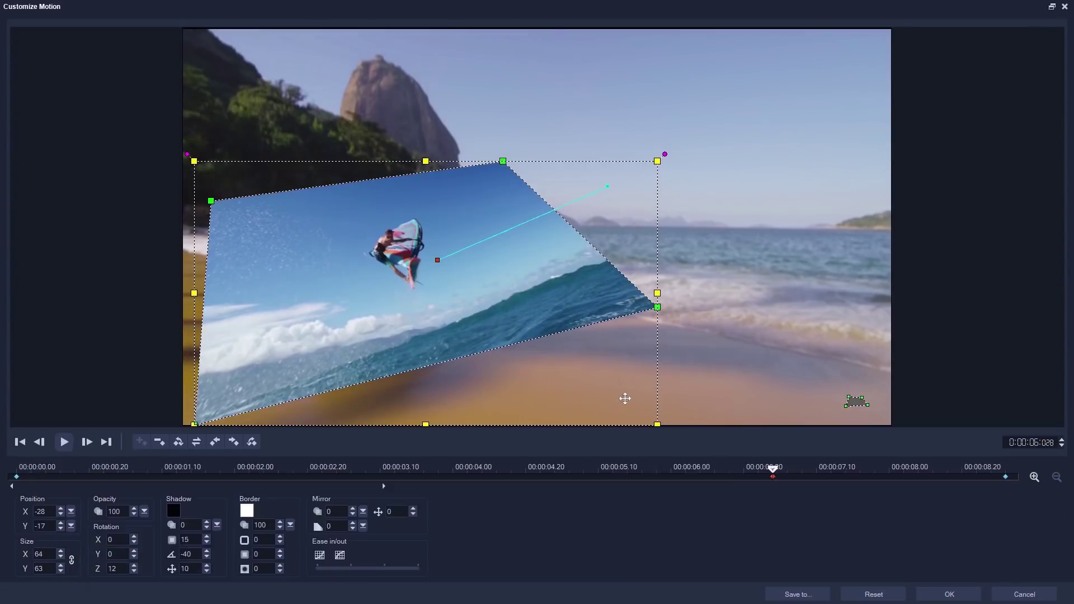
pyautogui.moveTo(437, 317); pyautogui.dragTo(487, 277)
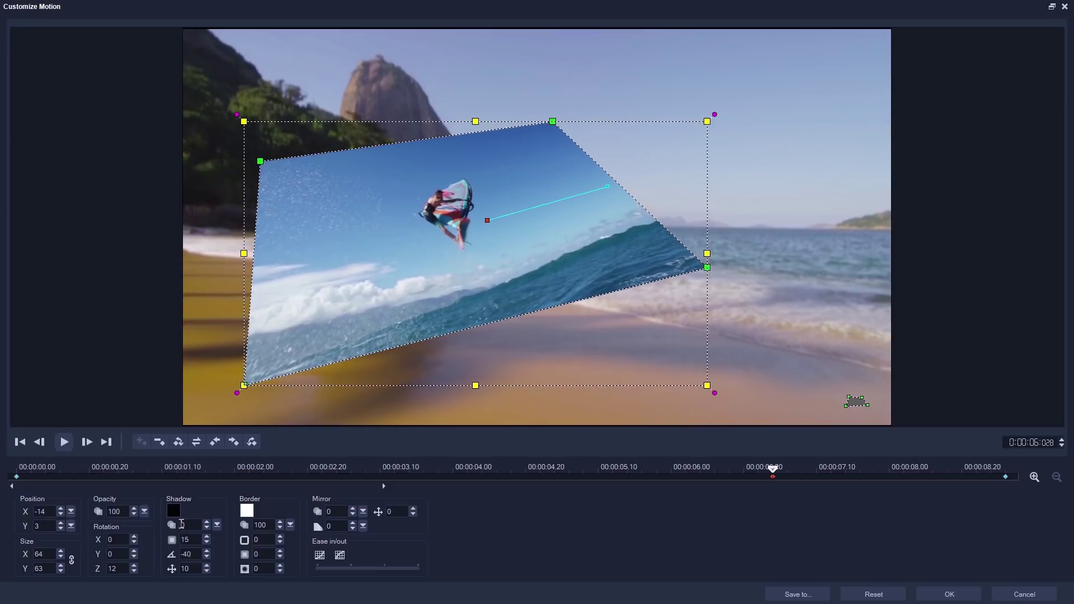
# Step: Give the overlay a drop shadow with opacity 80, distance 22, blur 39 and direction -40
pyautogui.click(217, 525)
pyautogui.moveTo(232, 537); pyautogui.dragTo(263, 538)
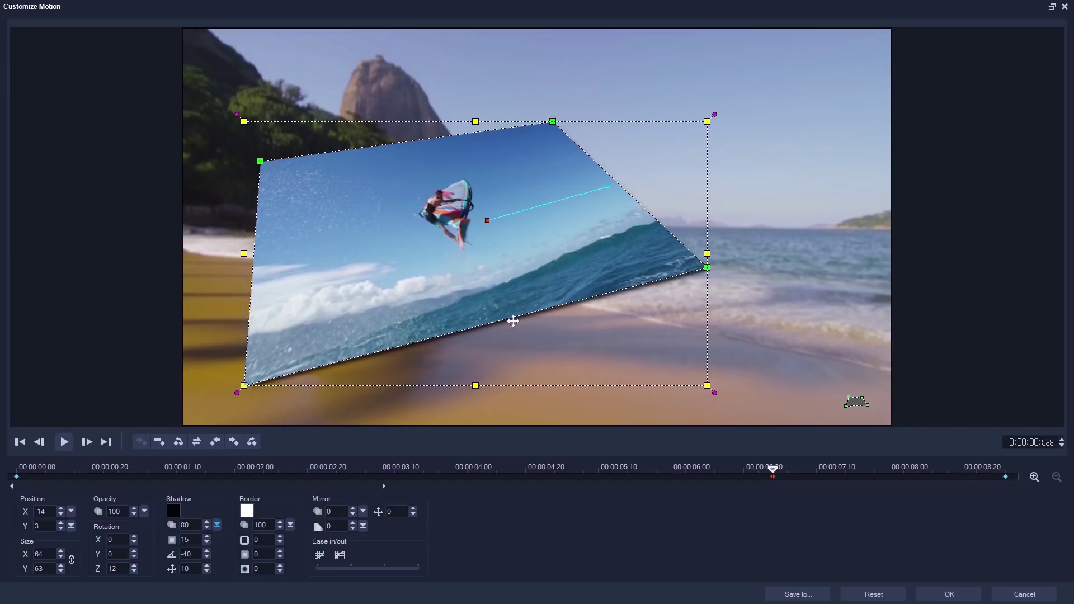
pyautogui.click(207, 566)
pyautogui.click(207, 566)
pyautogui.click(208, 566)
pyautogui.click(207, 566)
pyautogui.click(207, 565)
pyautogui.click(207, 566)
pyautogui.click(207, 566)
pyautogui.click(208, 566)
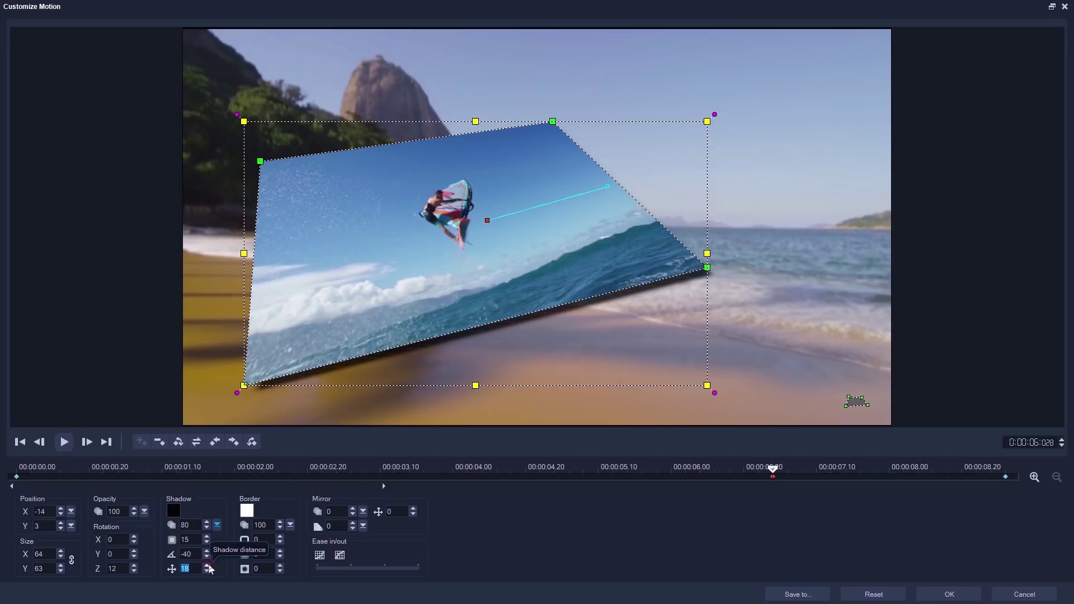
pyautogui.click(207, 565)
pyautogui.click(207, 566)
pyautogui.click(207, 565)
pyautogui.click(207, 566)
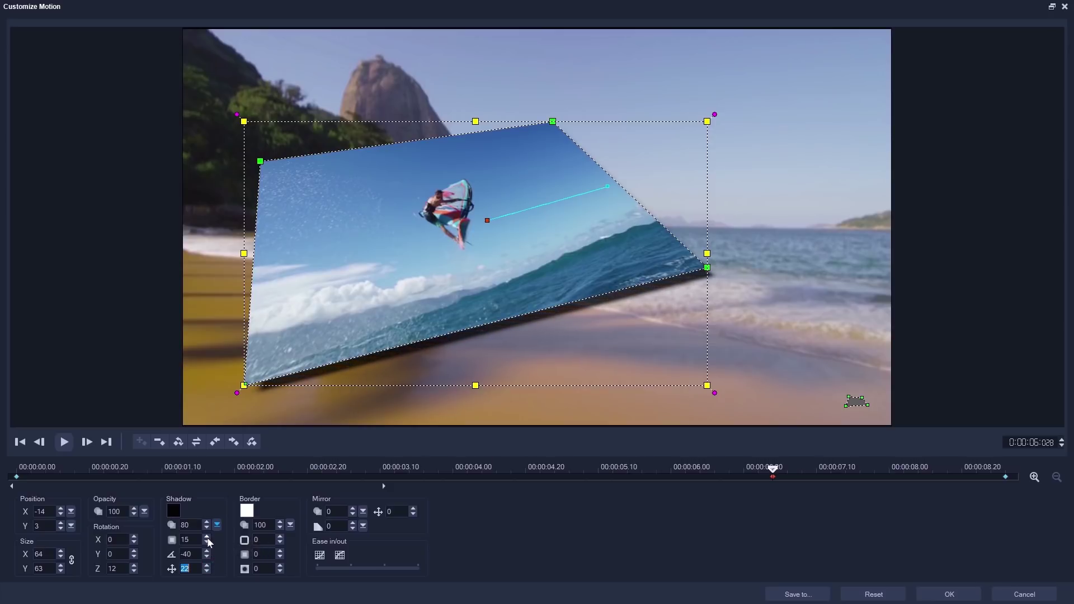
pyautogui.click(207, 537)
pyautogui.click(207, 538)
pyautogui.click(207, 538)
pyautogui.click(207, 537)
pyautogui.click(207, 537)
pyautogui.click(207, 538)
pyautogui.click(207, 537)
pyautogui.click(207, 537)
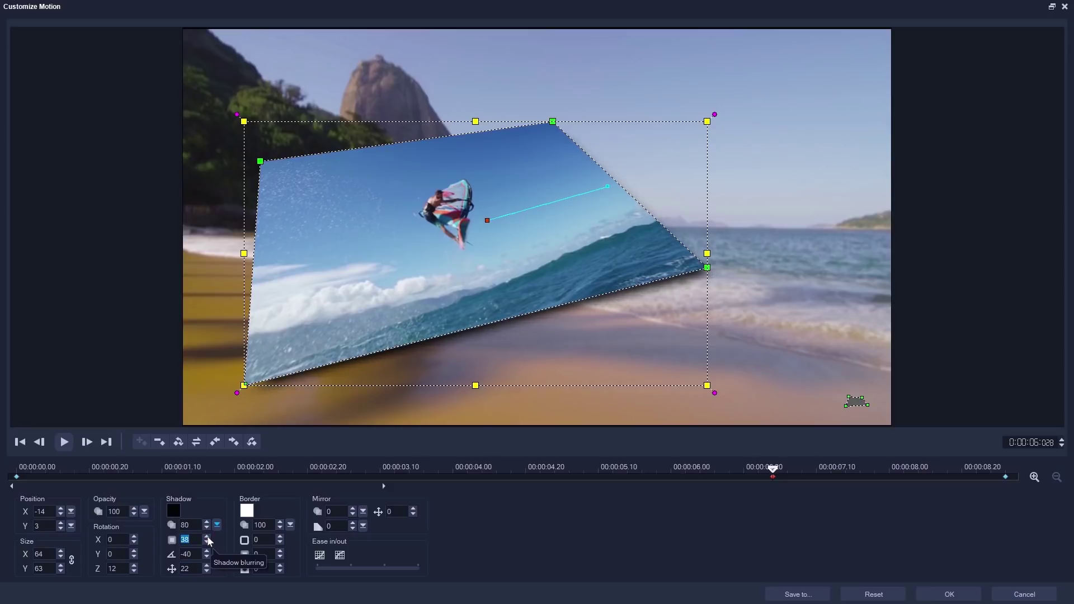
pyautogui.click(207, 538)
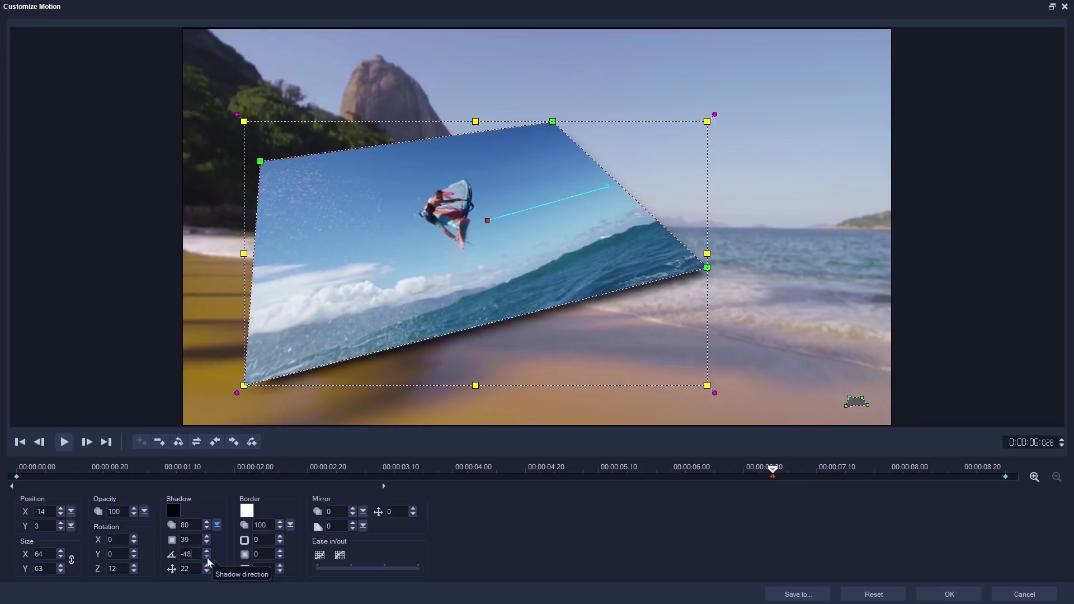
pyautogui.click(207, 558)
pyautogui.write('-118')
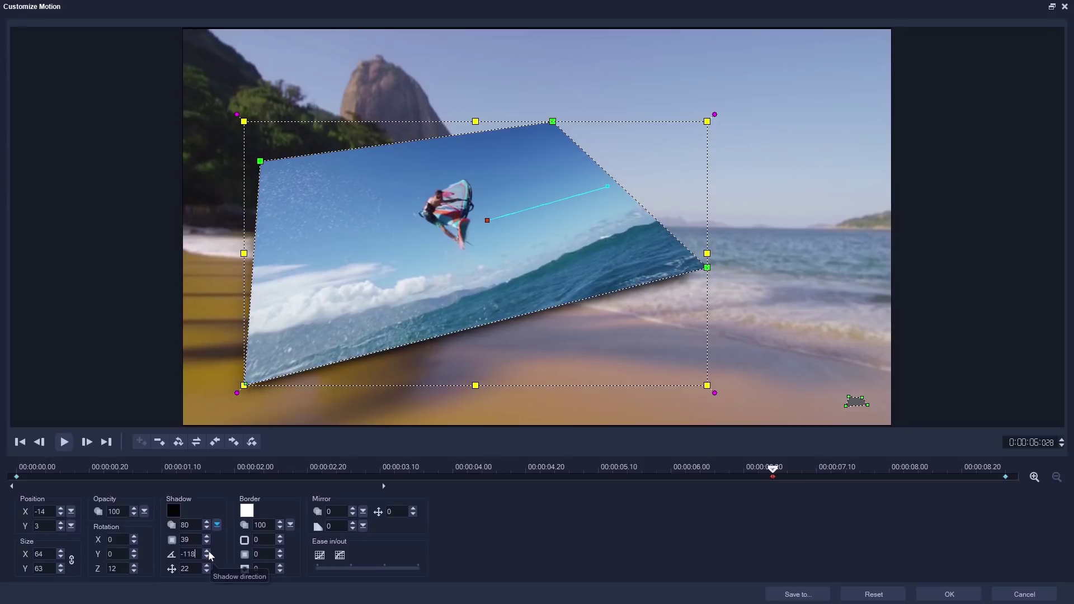
pyautogui.click(207, 551)
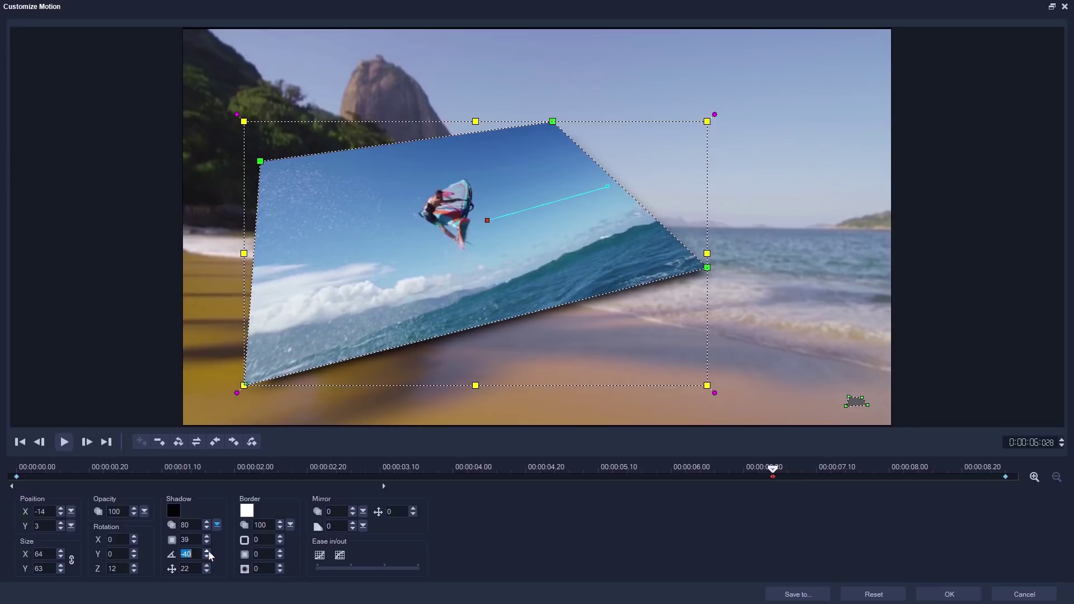
# Step: Add a white border of size 2, blur 2 and blur-in 2, and set mirror opacity to 33
pyautogui.click(280, 536)
pyautogui.click(280, 537)
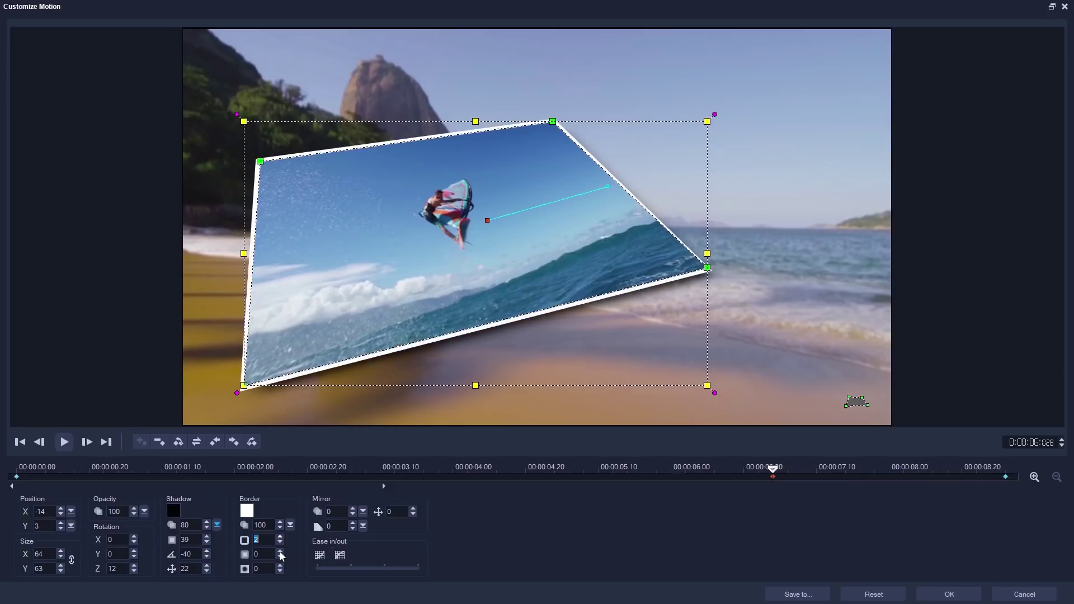
pyautogui.click(281, 551)
pyautogui.click(281, 552)
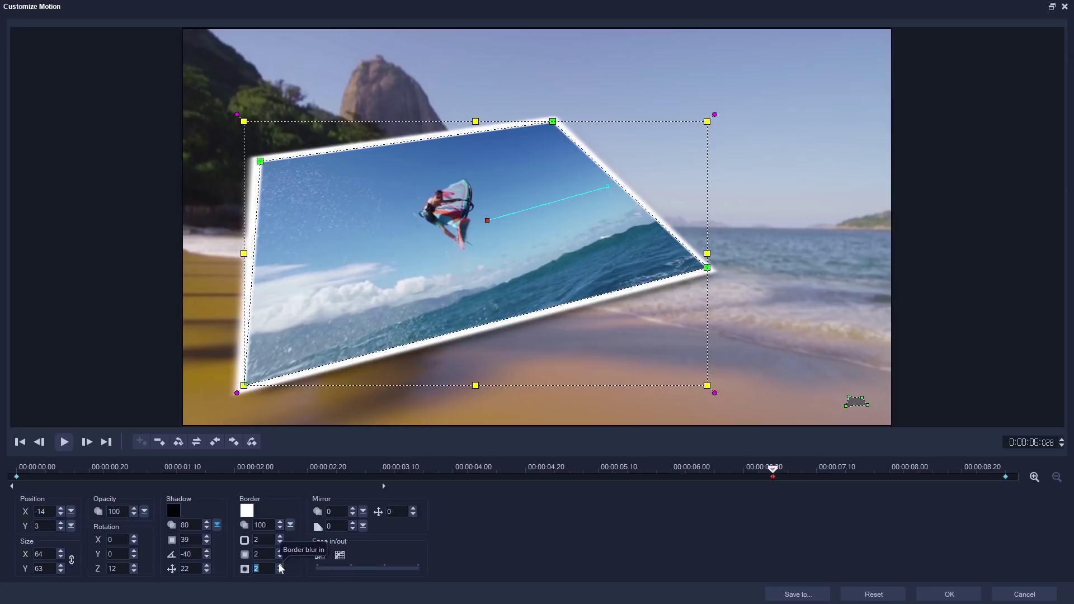
pyautogui.click(280, 566)
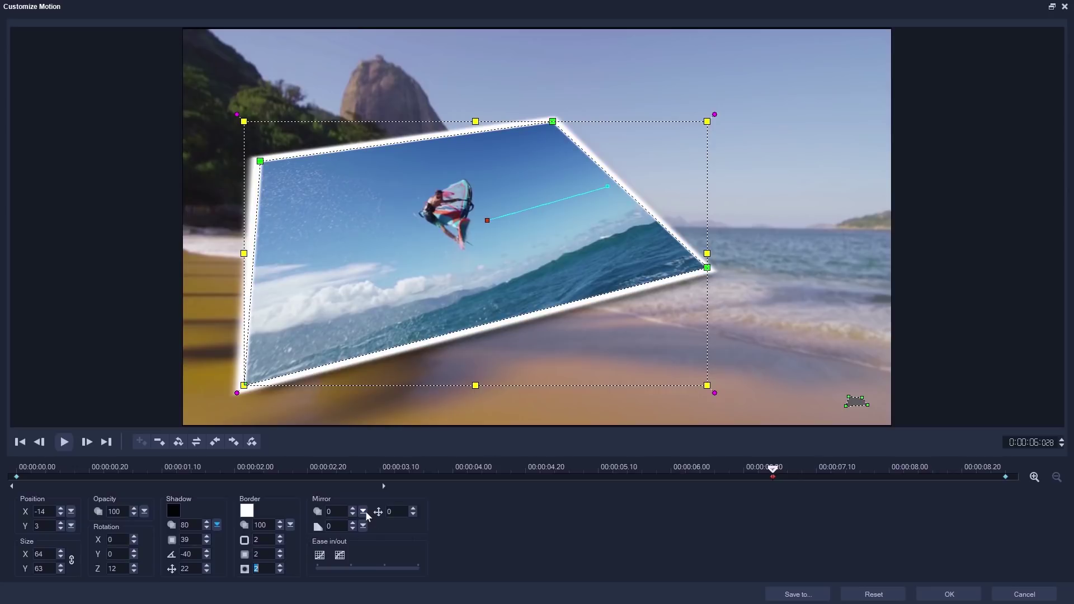
pyautogui.moveTo(365, 512); pyautogui.dragTo(385, 512)
# Step: Set the reflection's mirror distance to 4 and its fade to 58
pyautogui.click(414, 510)
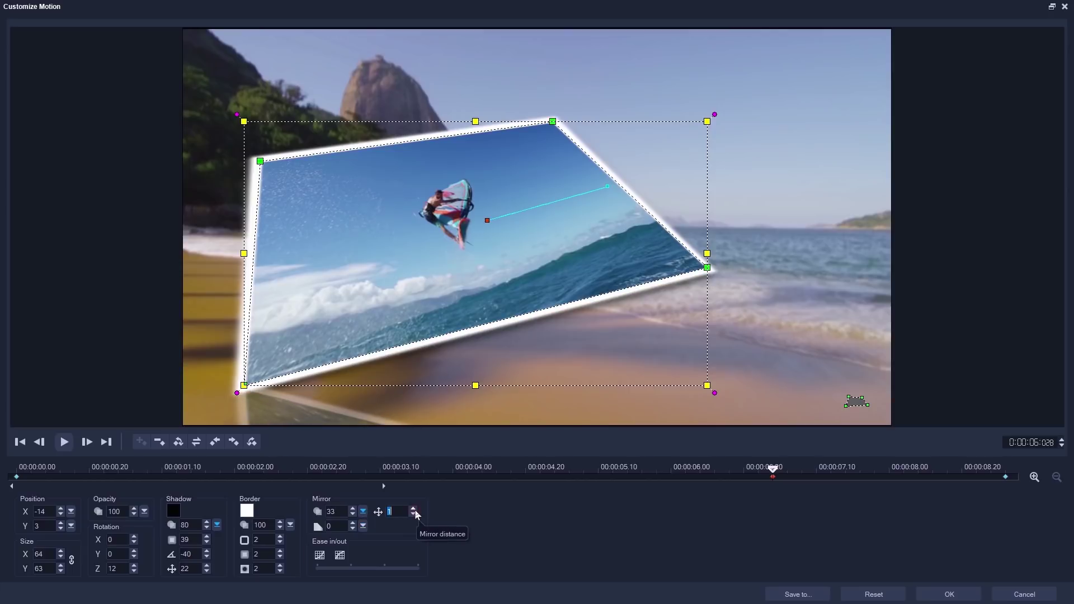
pyautogui.click(414, 509)
pyautogui.click(415, 510)
pyautogui.click(414, 510)
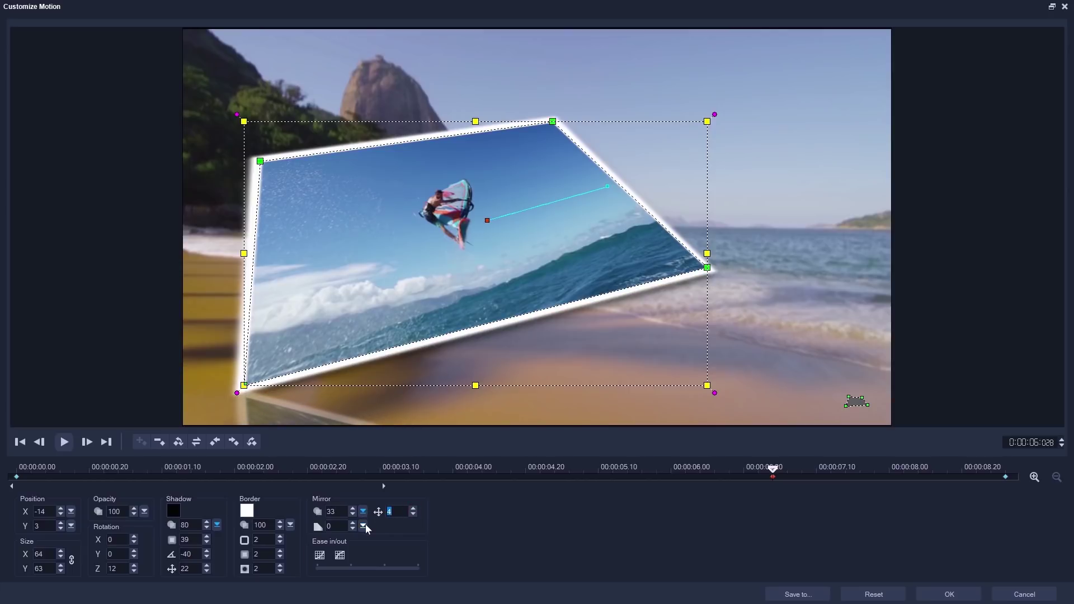
pyautogui.moveTo(365, 526); pyautogui.dragTo(395, 527)
pyautogui.moveTo(544, 469); pyautogui.dragTo(775, 474)
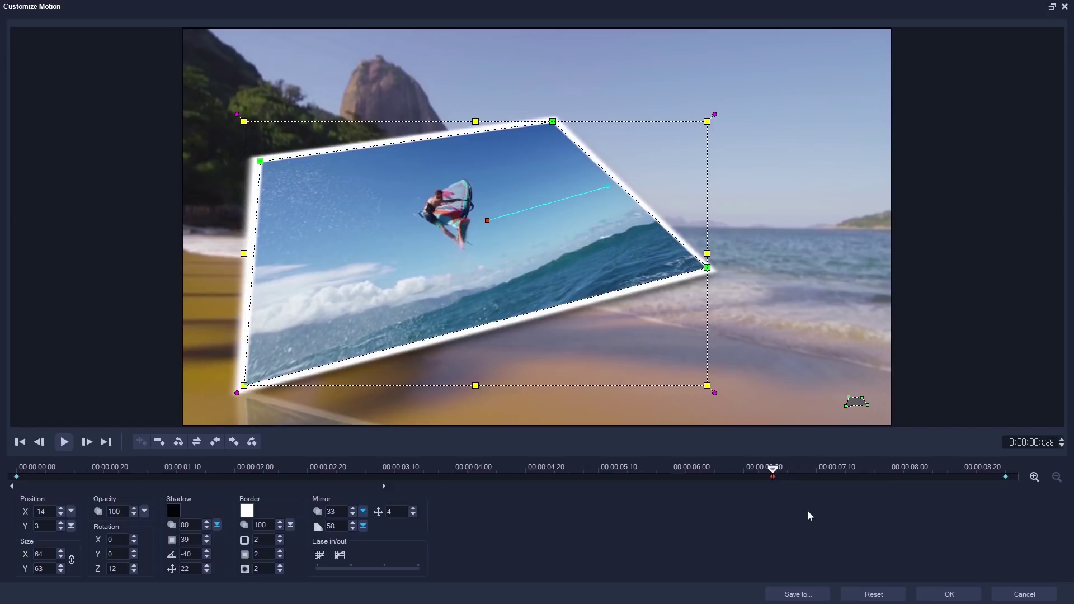
# Step: Reset the motion, set Position X to -40 at the start, and paste it to all keyframes
pyautogui.click(871, 593)
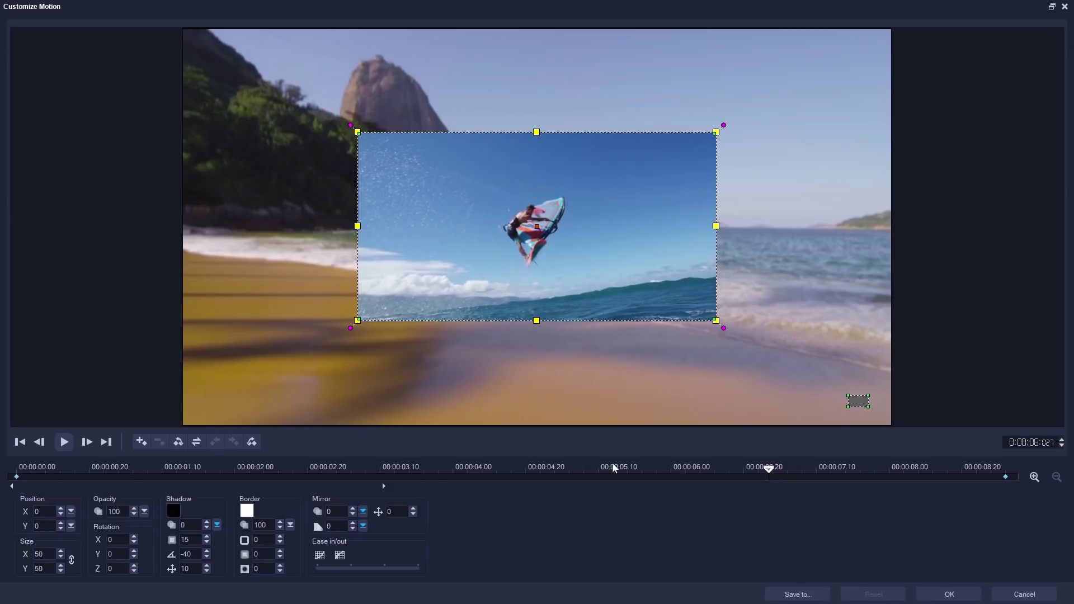
pyautogui.press('Home')
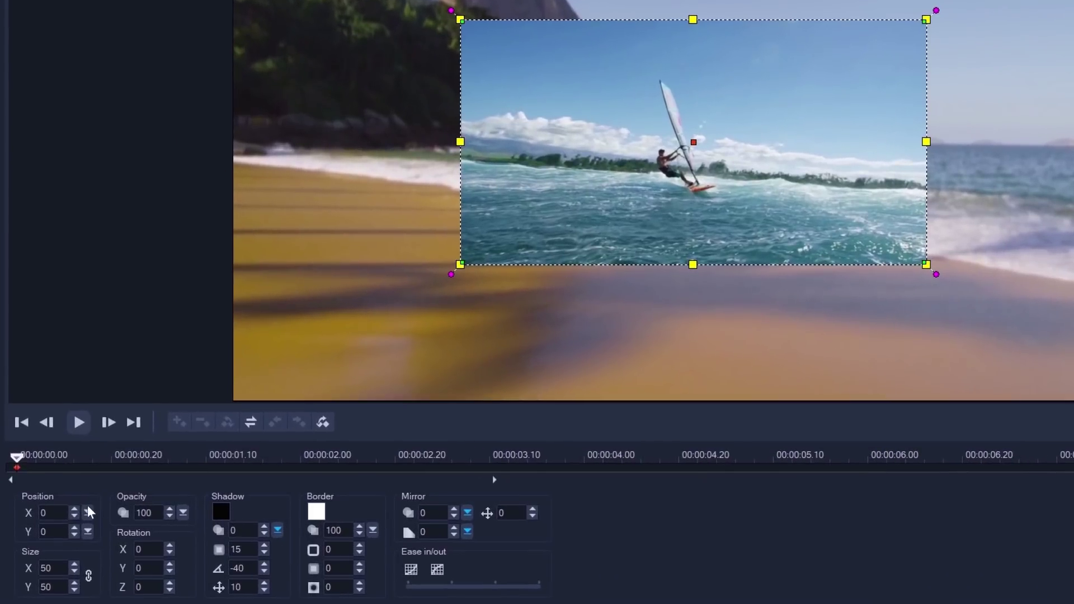
pyautogui.click(71, 512)
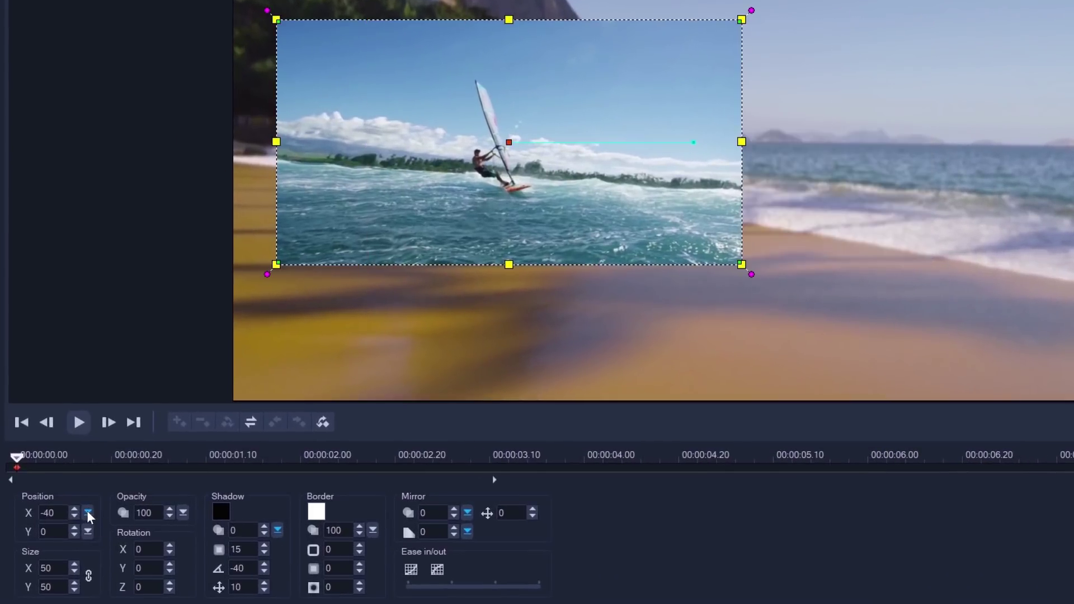
pyautogui.rightClick(17, 468)
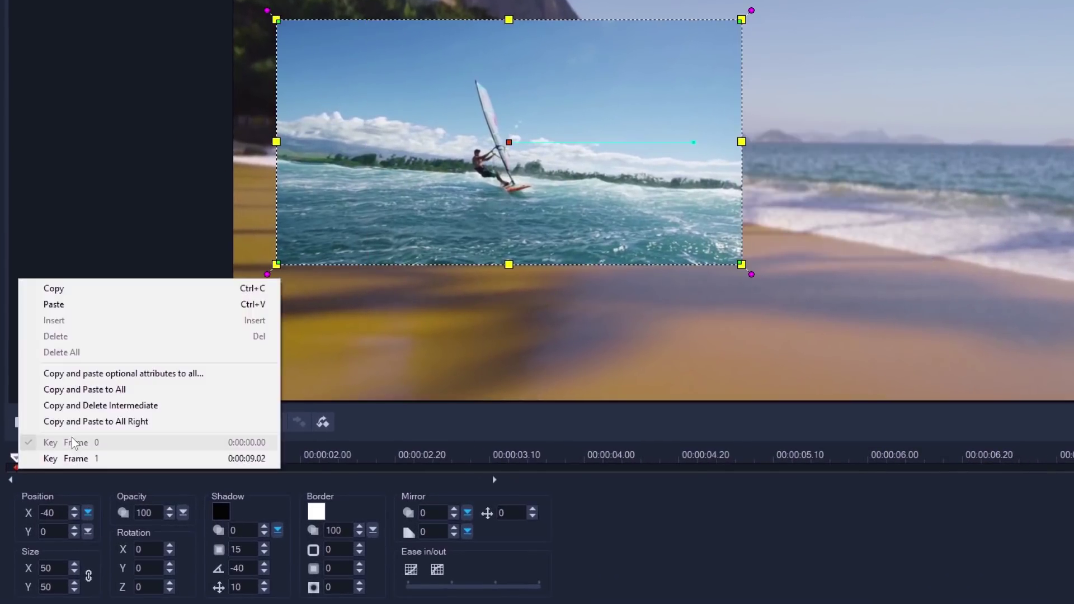
pyautogui.click(79, 422)
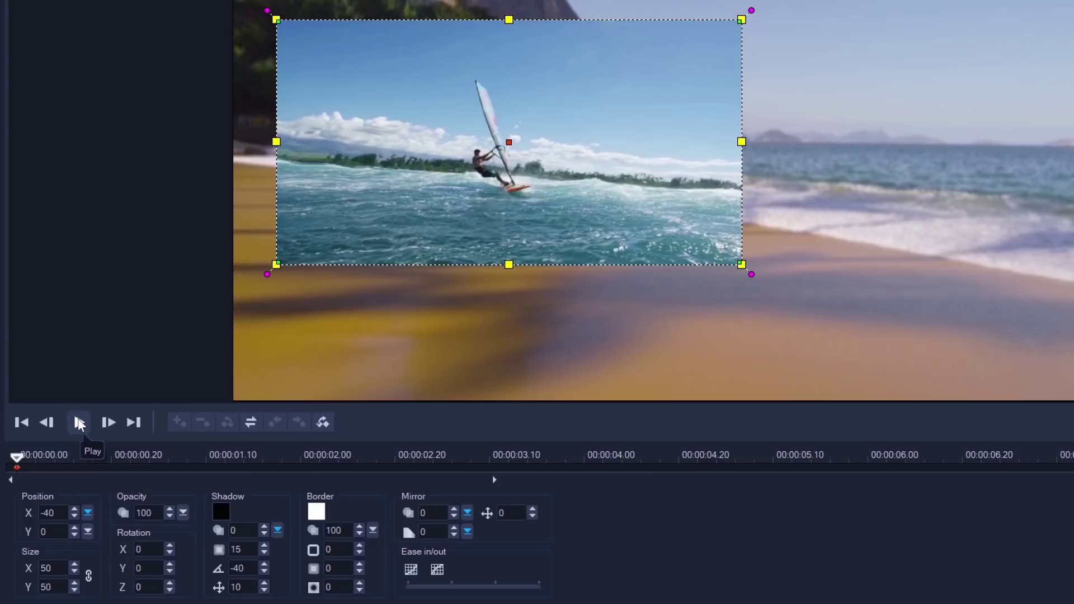
# Step: Add a keyframe near 3 seconds with Position X 40 and preview the slide
pyautogui.click(469, 455)
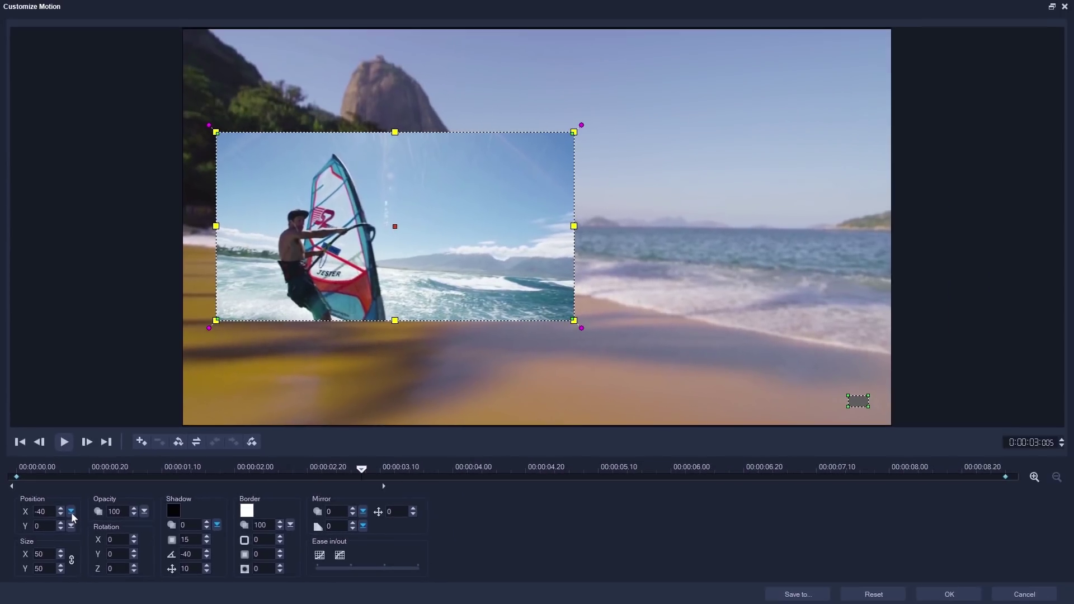
pyautogui.click(88, 513)
pyautogui.moveTo(75, 526)
pyautogui.mouseDown()
pyautogui.moveTo(92, 520)
pyautogui.moveTo(75, 518)
pyautogui.mouseUp()
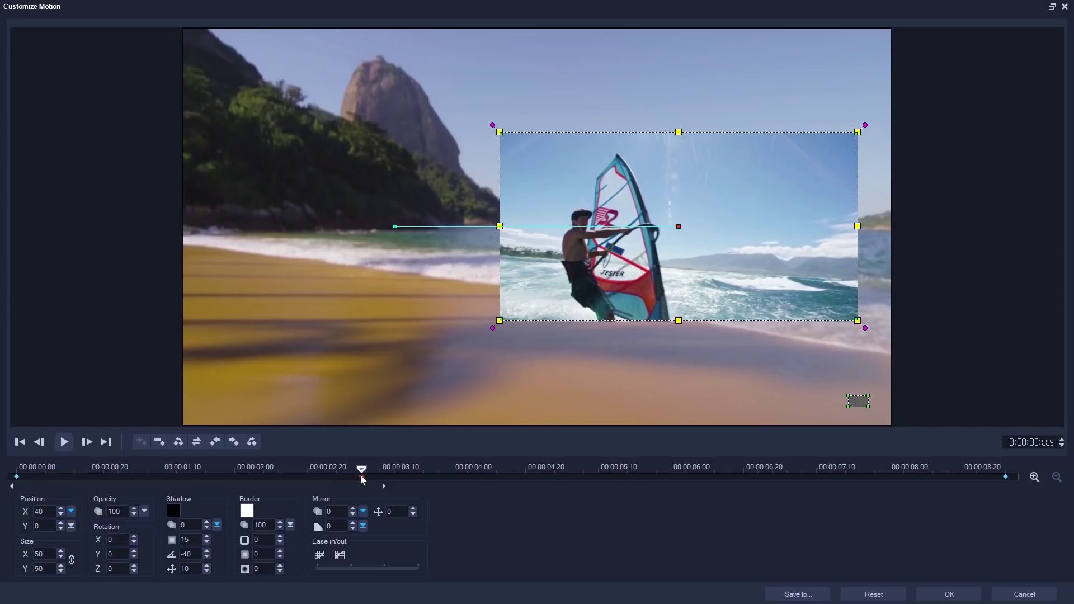
pyautogui.rightClick(362, 479)
pyautogui.click(414, 424)
pyautogui.moveTo(362, 474); pyautogui.dragTo(15, 470)
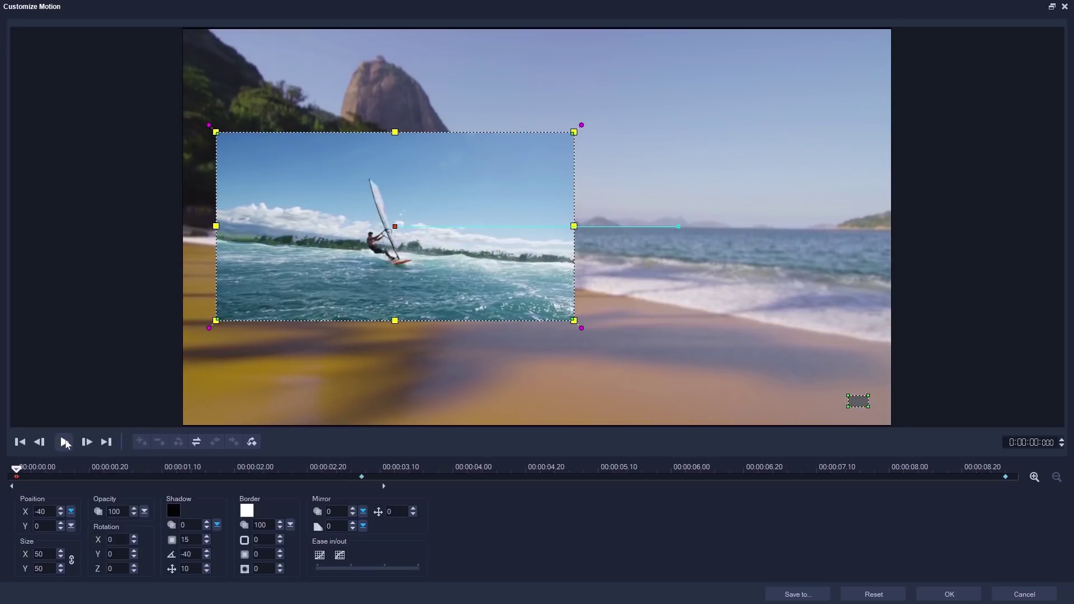
pyautogui.click(65, 442)
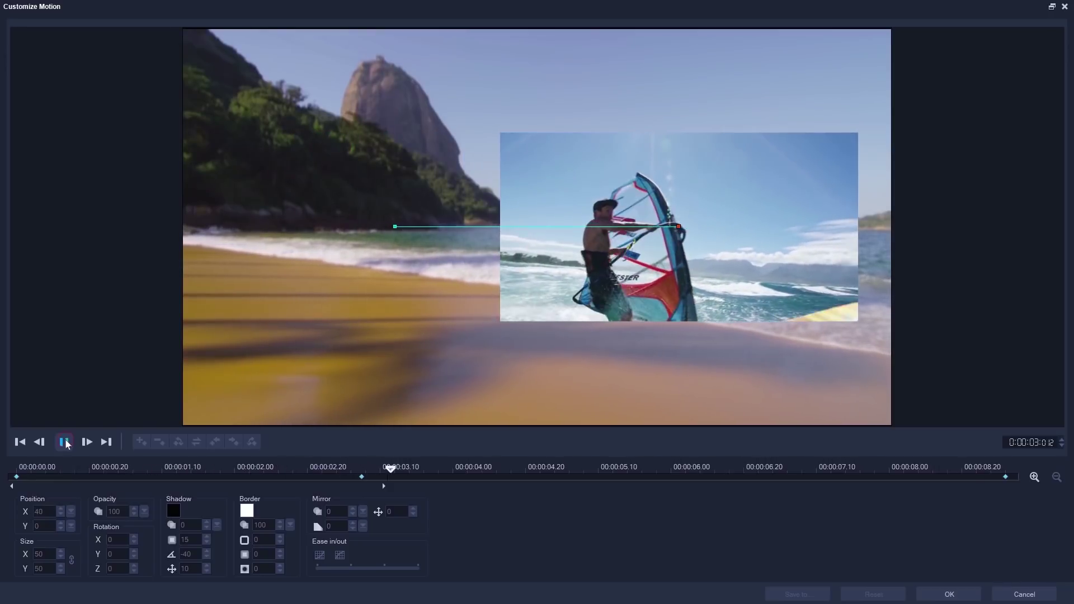
pyautogui.click(65, 443)
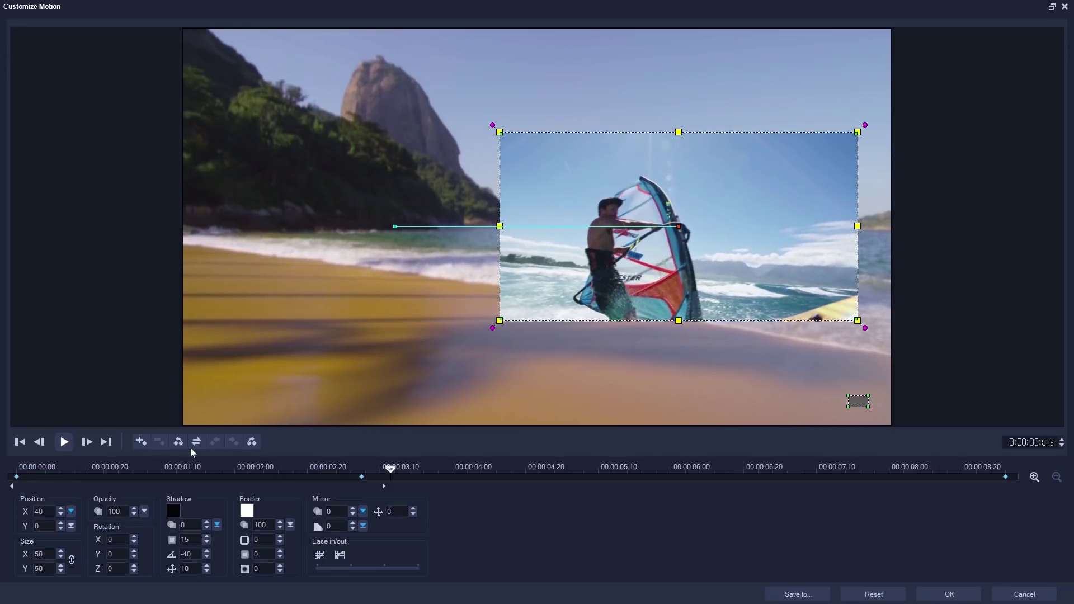
pyautogui.moveTo(391, 470); pyautogui.dragTo(17, 476)
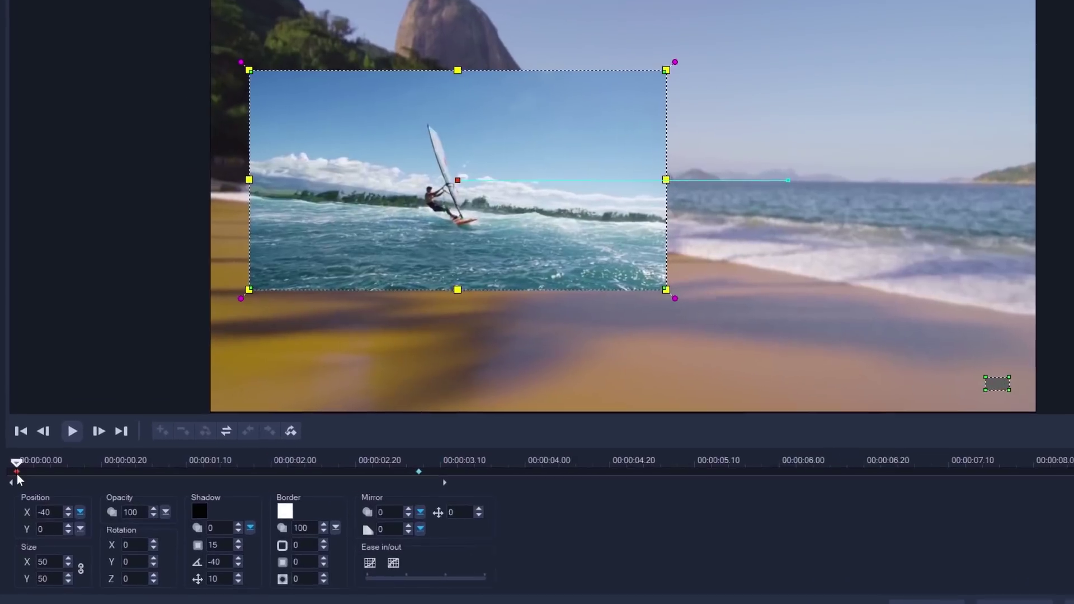
# Step: Enable ease in at maximum strength and preview the motion
pyautogui.click(411, 569)
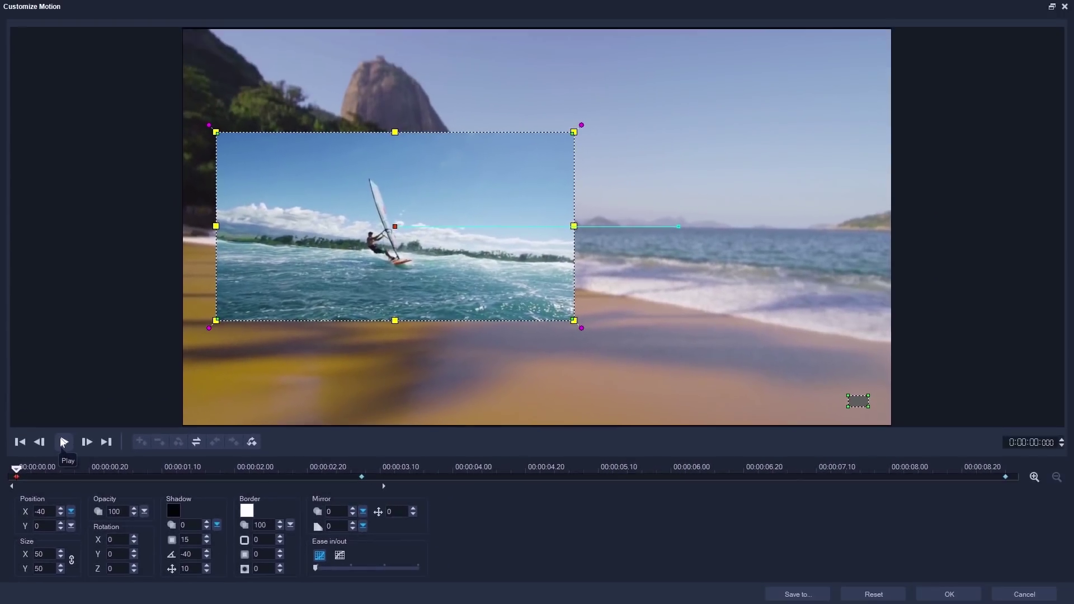
pyautogui.click(78, 423)
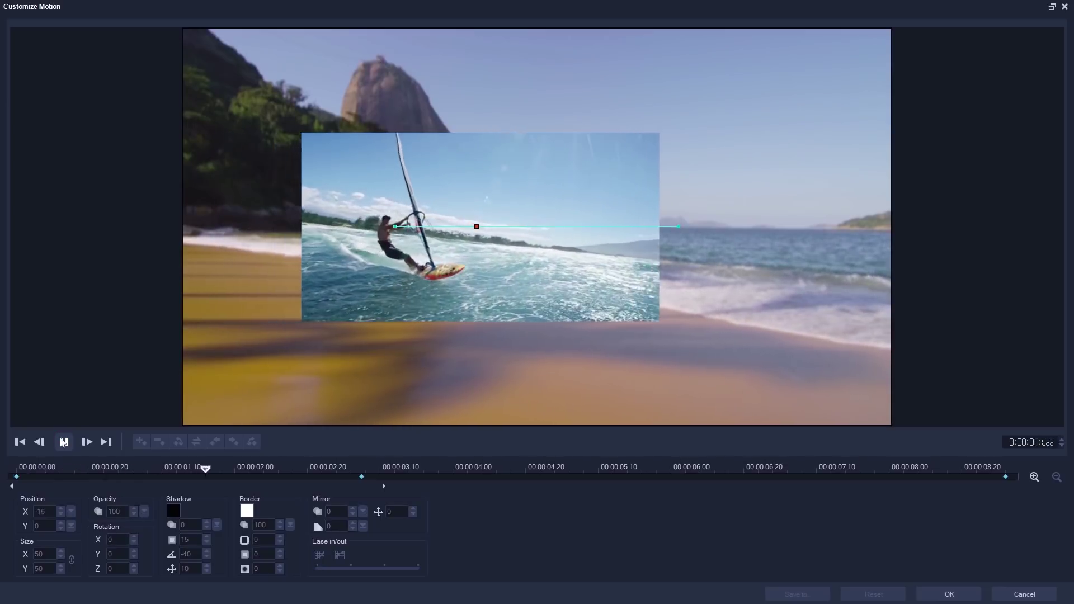
pyautogui.click(63, 442)
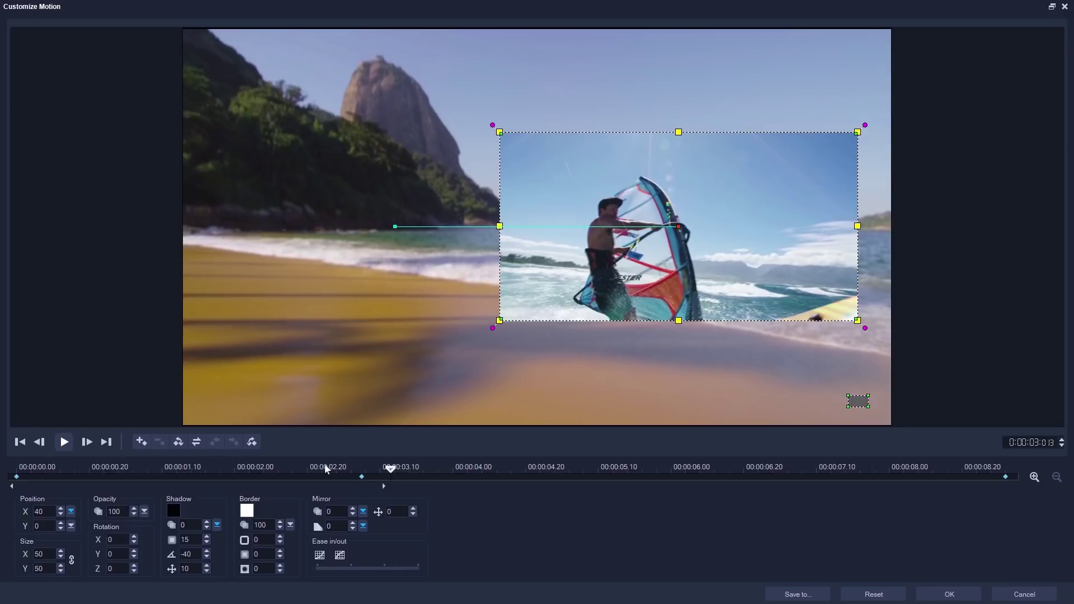
pyautogui.moveTo(392, 473); pyautogui.dragTo(17, 472)
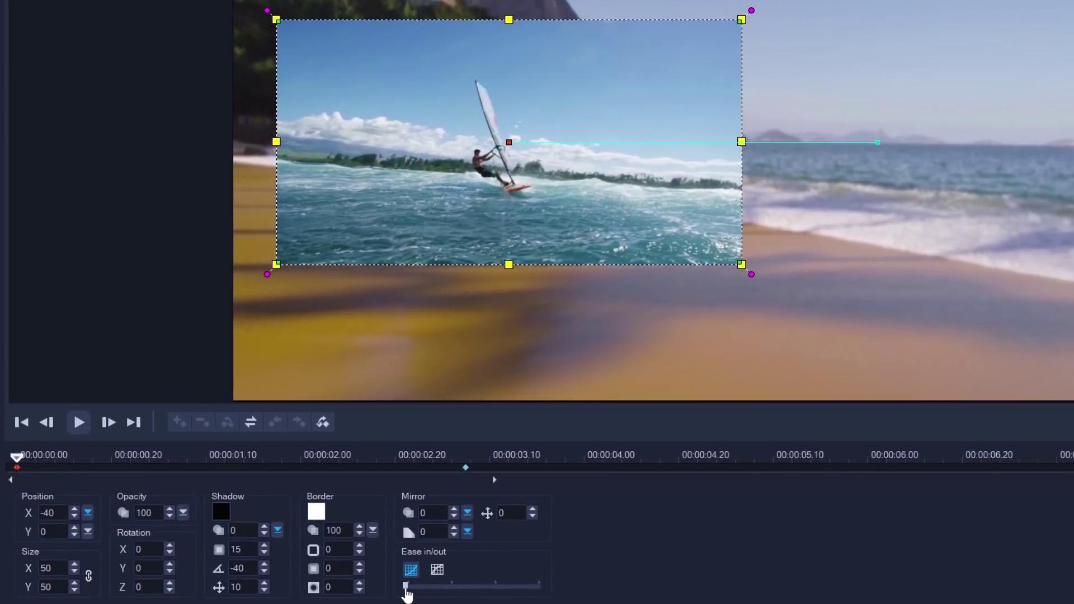
pyautogui.moveTo(405, 588); pyautogui.dragTo(542, 587)
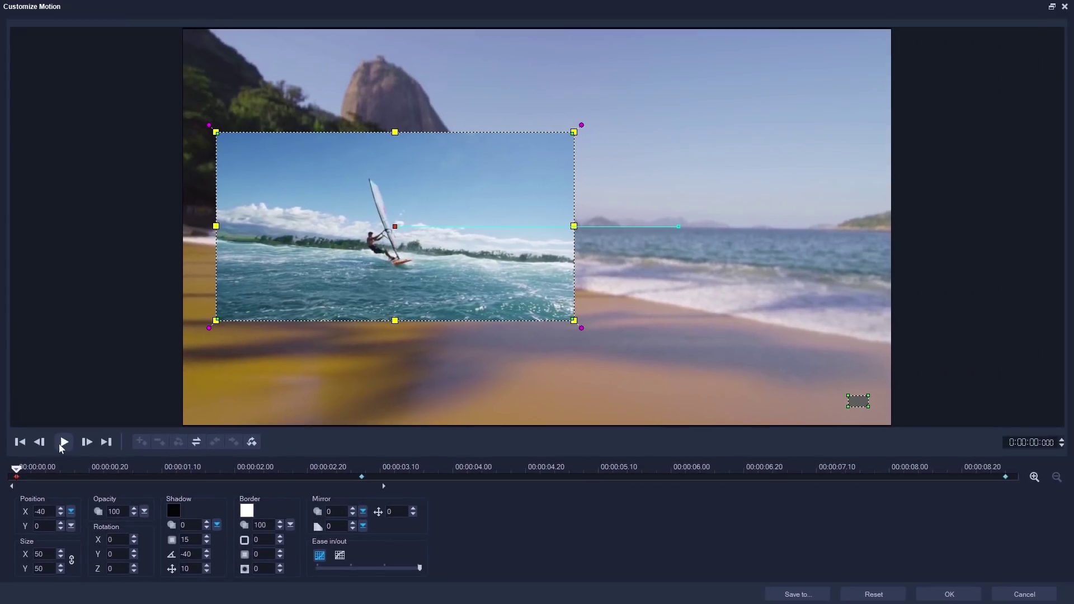
pyautogui.click(79, 423)
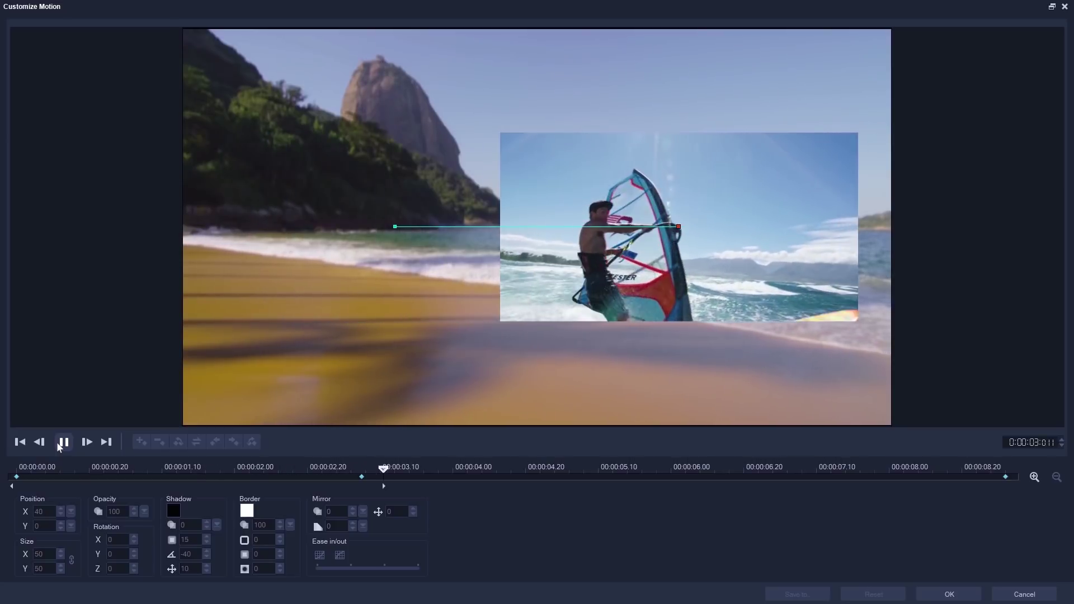
pyautogui.click(59, 446)
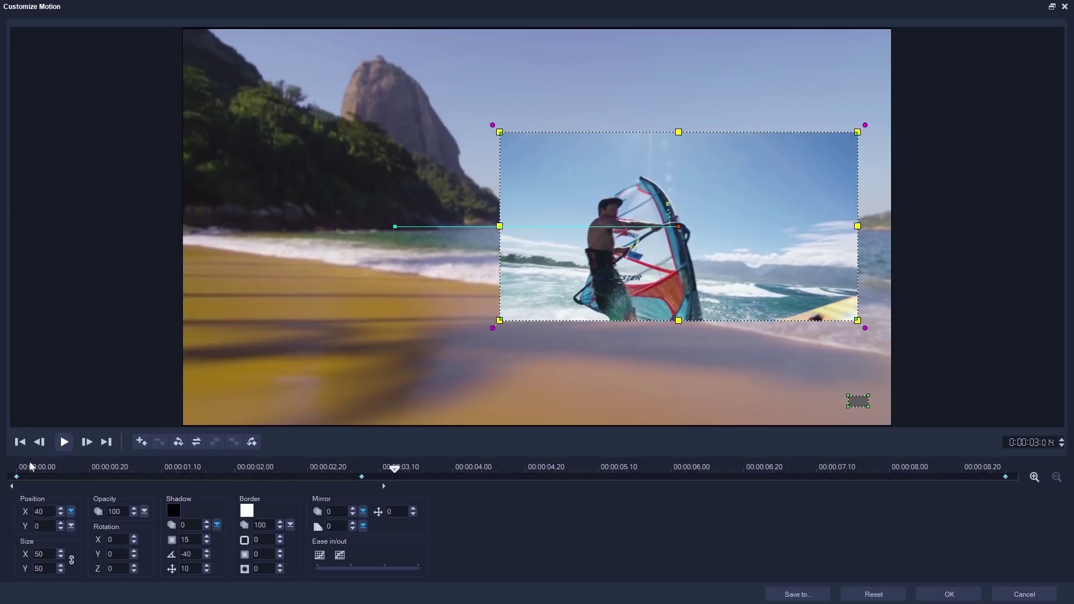
# Step: Enable ease out on the first keyframe, lower the easing to 1, and preview
pyautogui.click(18, 473)
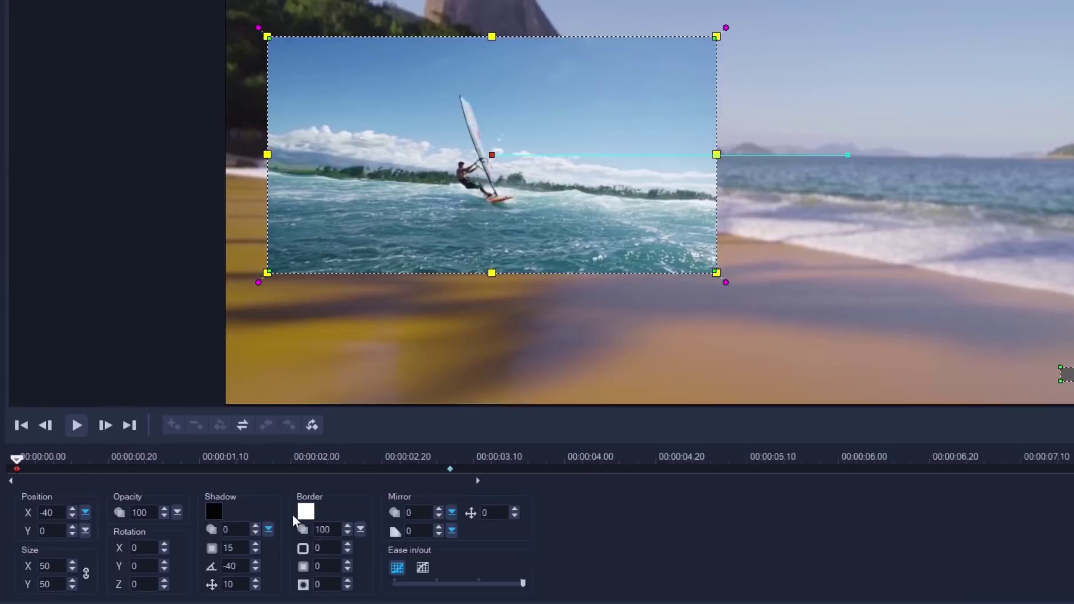
pyautogui.click(440, 569)
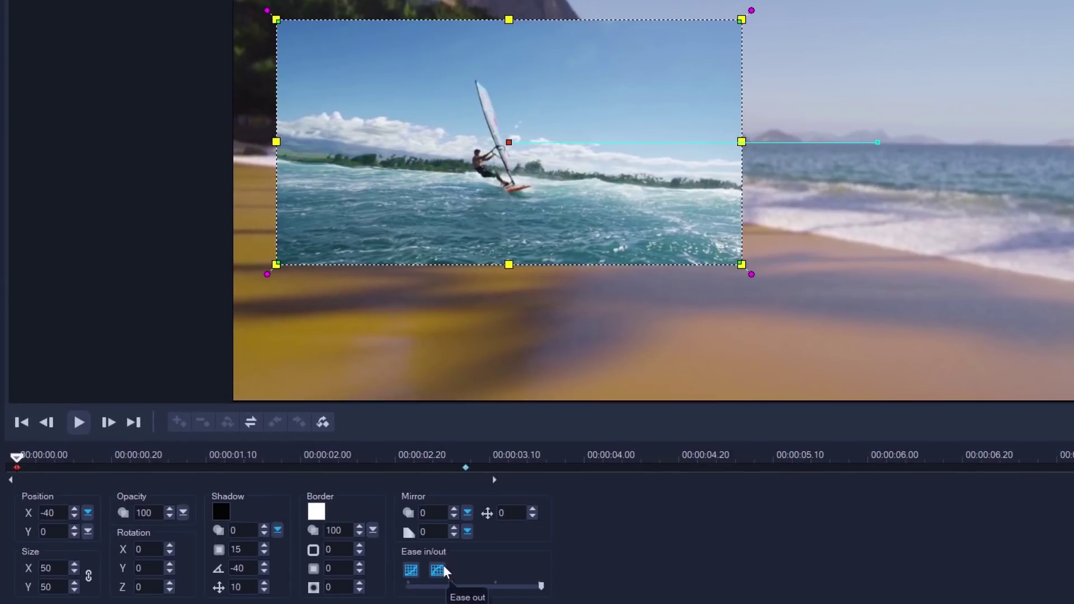
pyautogui.moveTo(540, 586); pyautogui.dragTo(405, 588)
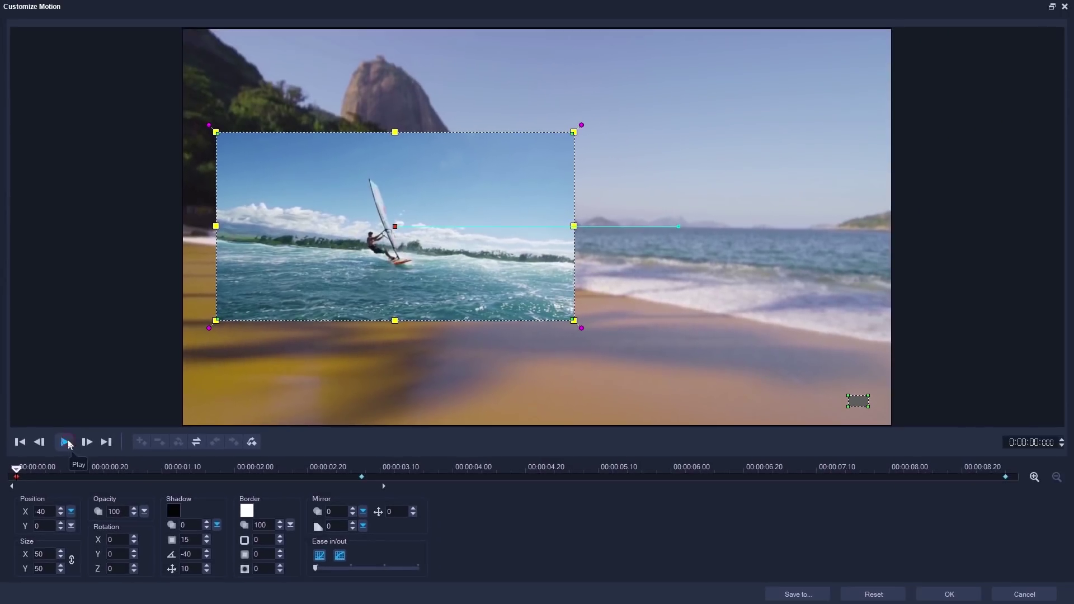
pyautogui.click(66, 443)
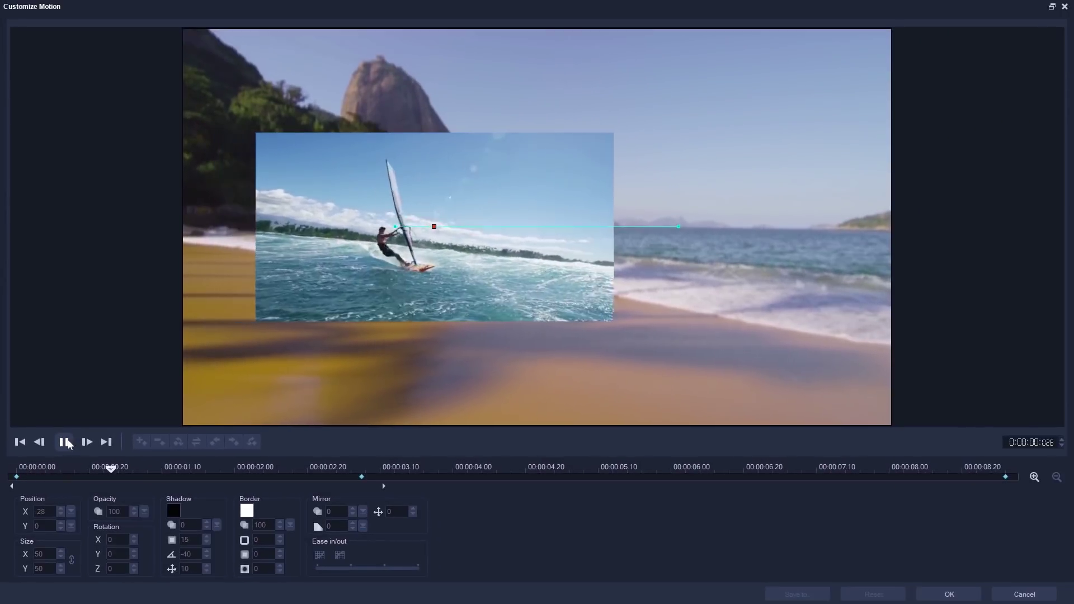
pyautogui.click(68, 441)
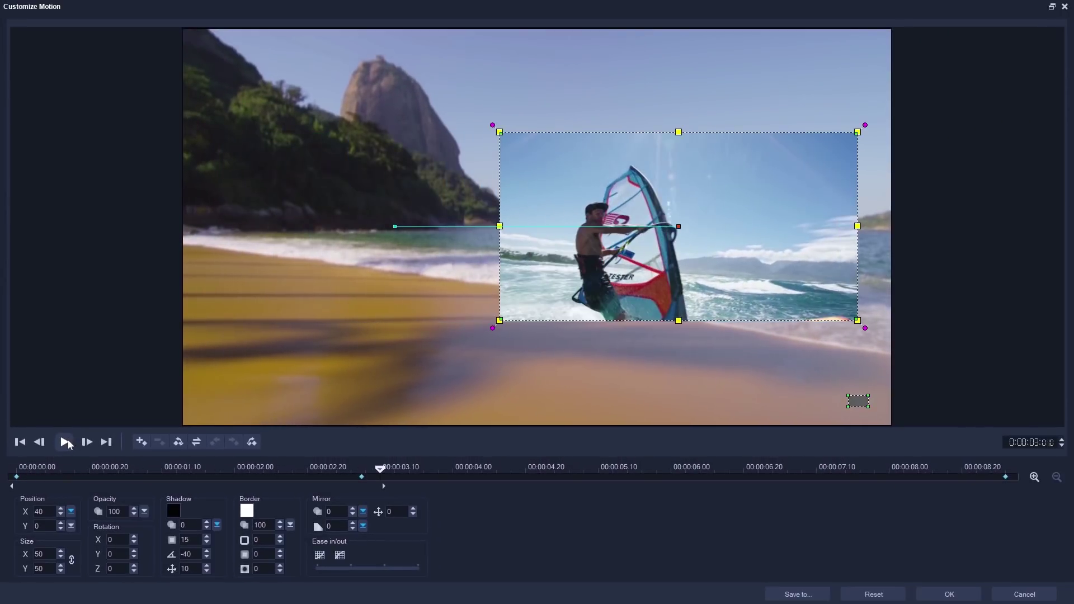
# Step: Set the starting keyframe's Rotation X to 720 and preview the flipping slide
pyautogui.click(19, 468)
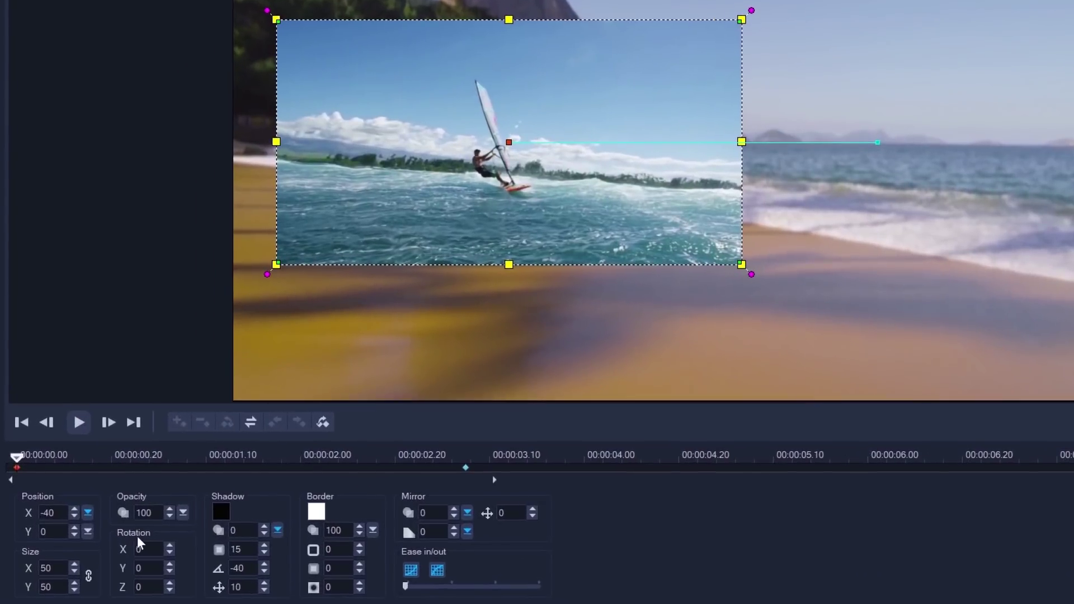
pyautogui.doubleClick(147, 548)
pyautogui.write('720')
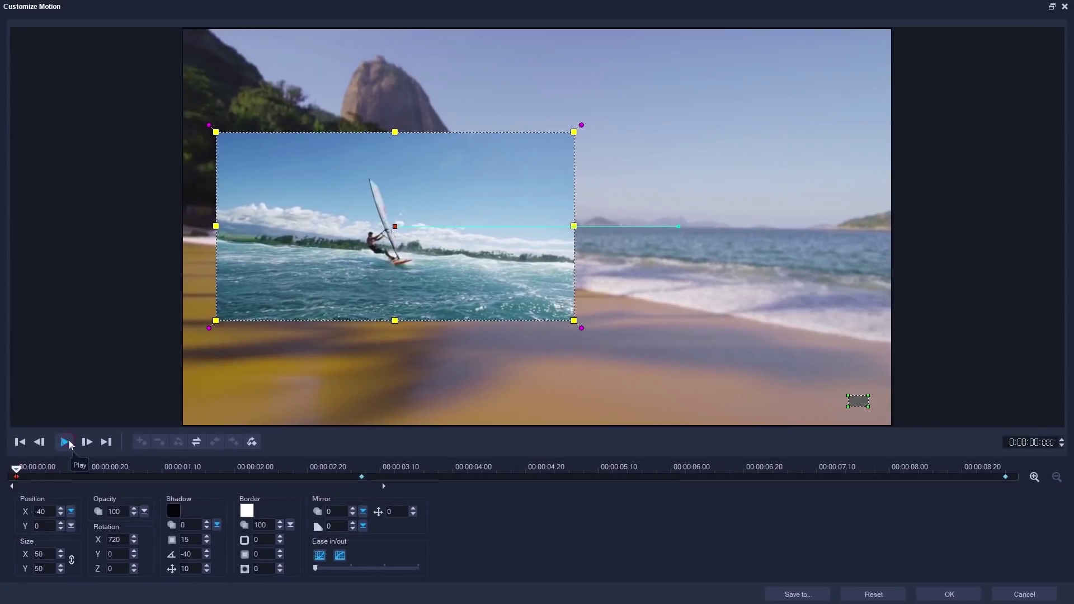
pyautogui.click(66, 442)
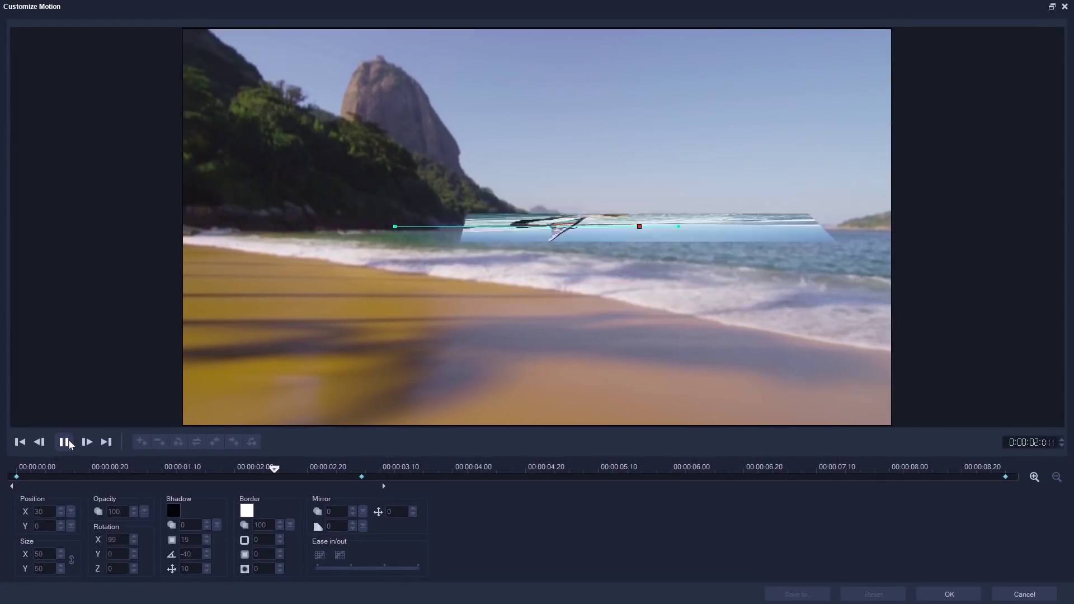
pyautogui.click(65, 442)
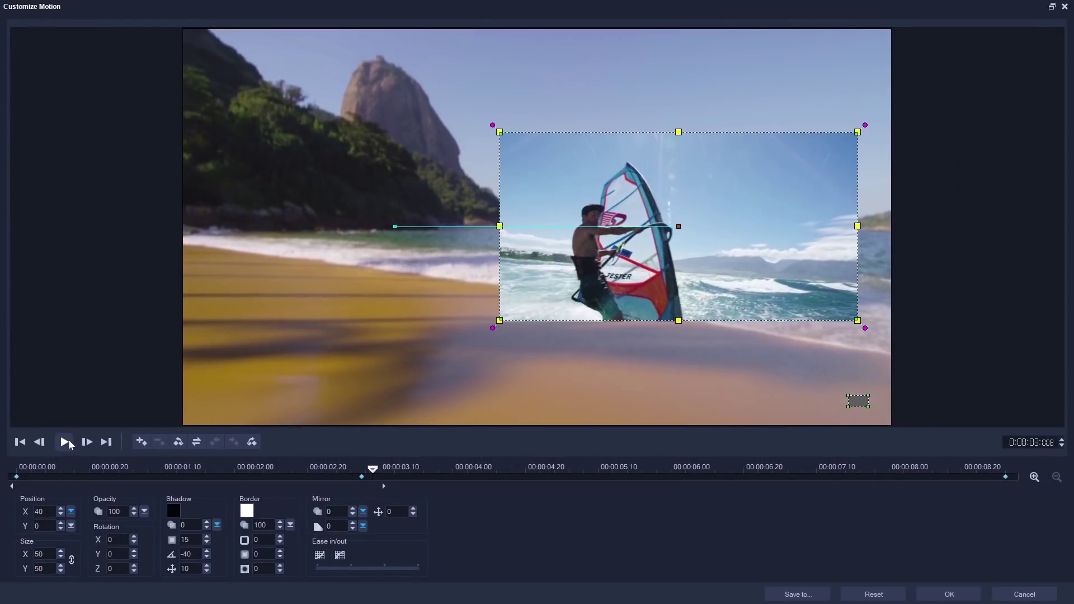
pyautogui.click(20, 442)
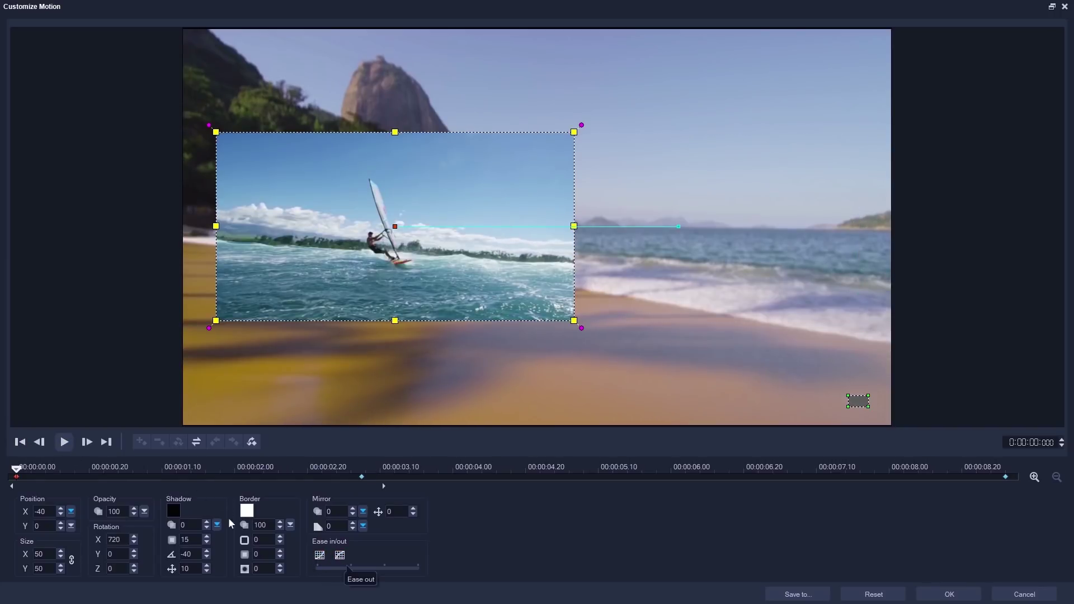
pyautogui.click(64, 443)
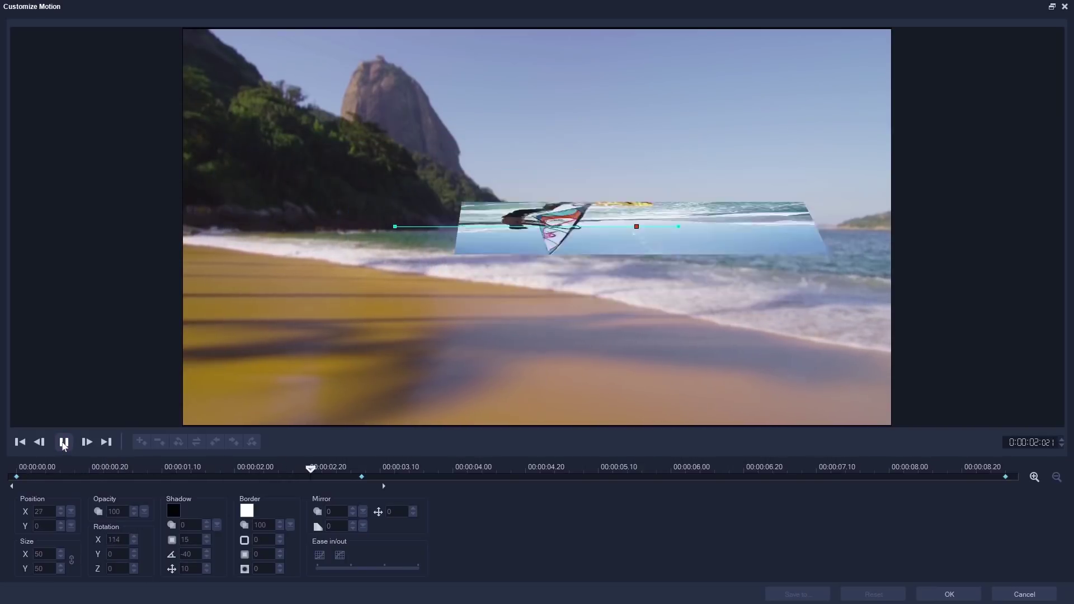
pyautogui.click(64, 442)
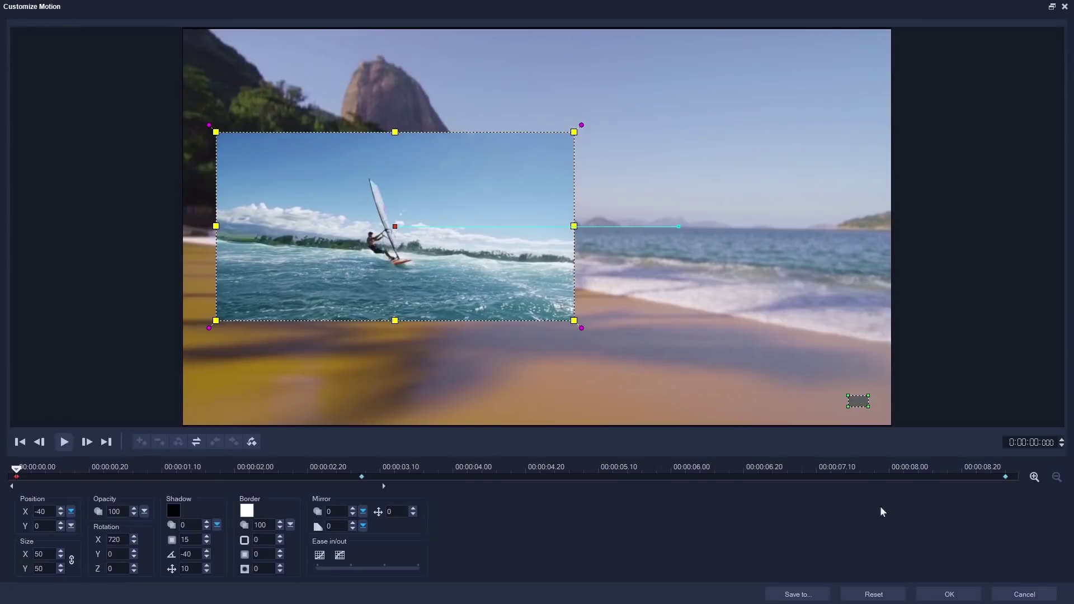
# Step: Reset the overlay to its centred path, give the end keyframe X rotation 720, and preview
pyautogui.click(874, 594)
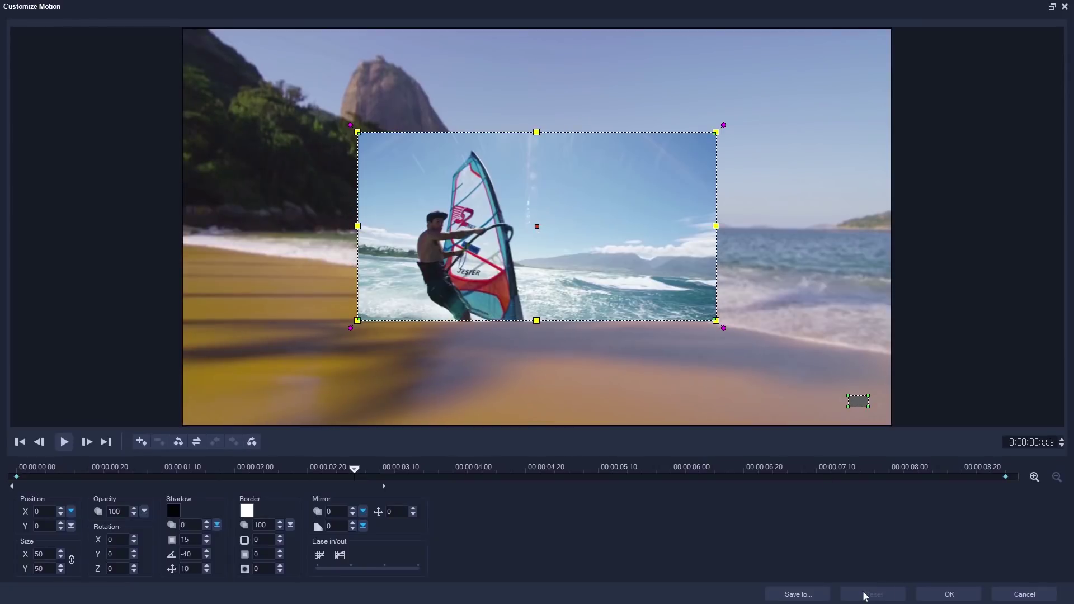
pyautogui.click(1009, 476)
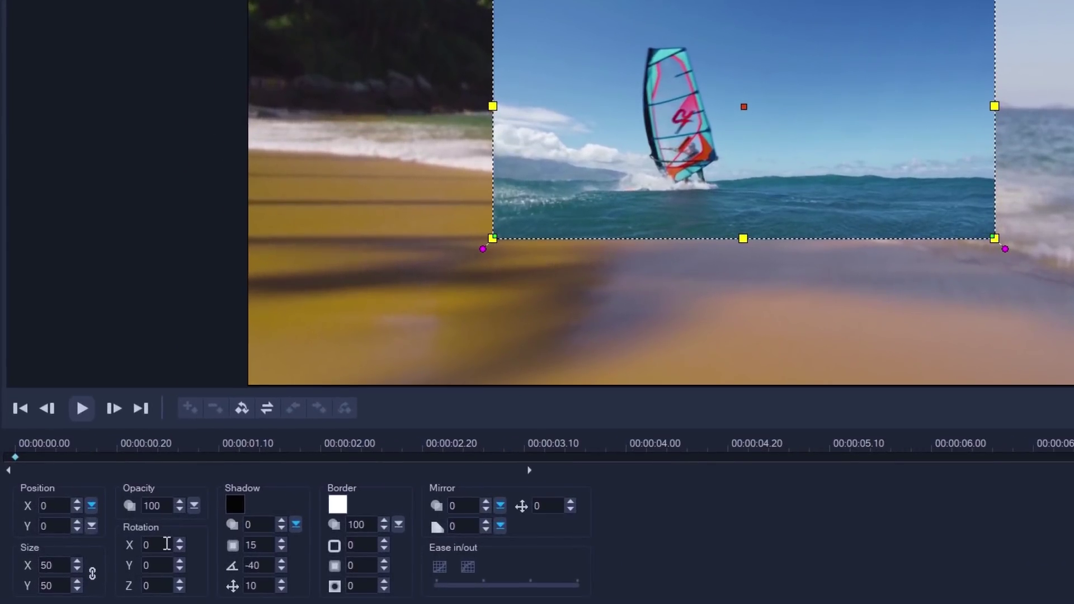
pyautogui.doubleClick(166, 544)
pyautogui.write('720')
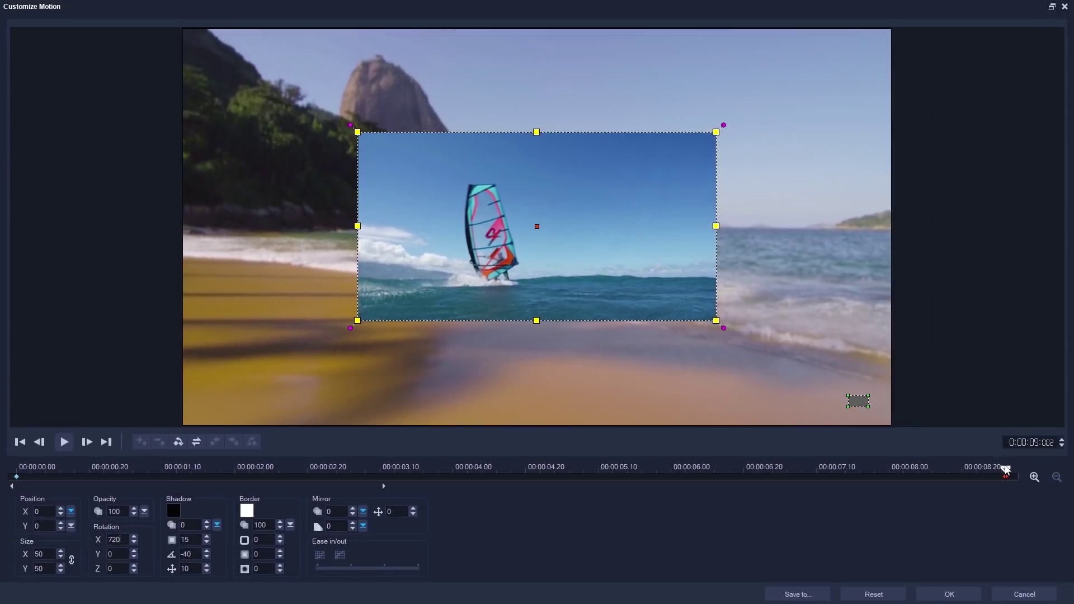
pyautogui.click(448, 452)
pyautogui.moveTo(17, 469); pyautogui.dragTo(1009, 475)
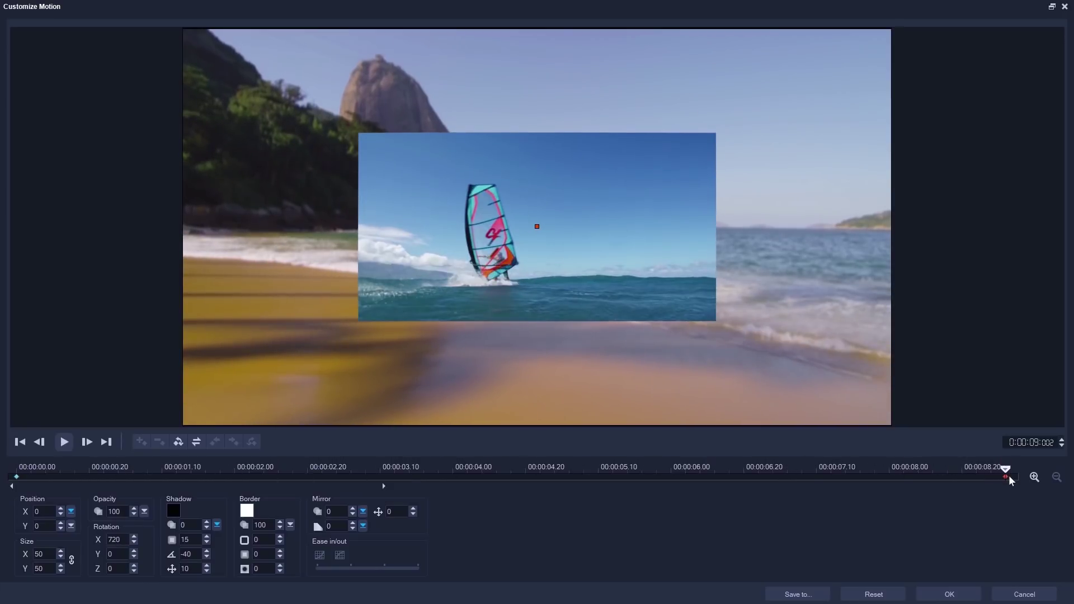
# Step: Reset the end keyframe, move the rotation centre to the overlay's top edge, and paste it to all keyframes
pyautogui.click(1006, 476)
pyautogui.click(878, 594)
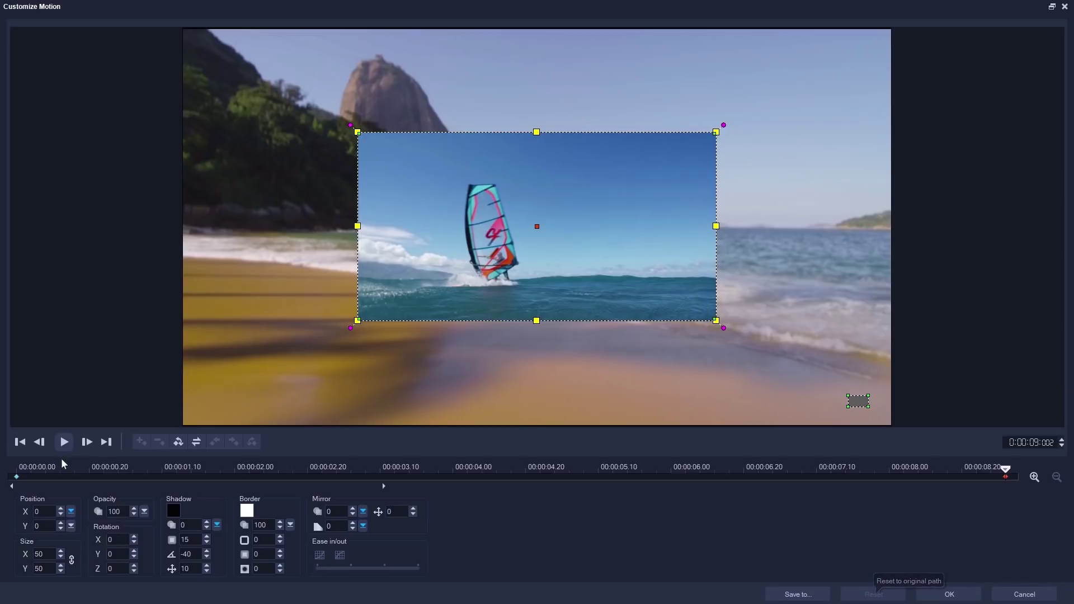
pyautogui.click(16, 476)
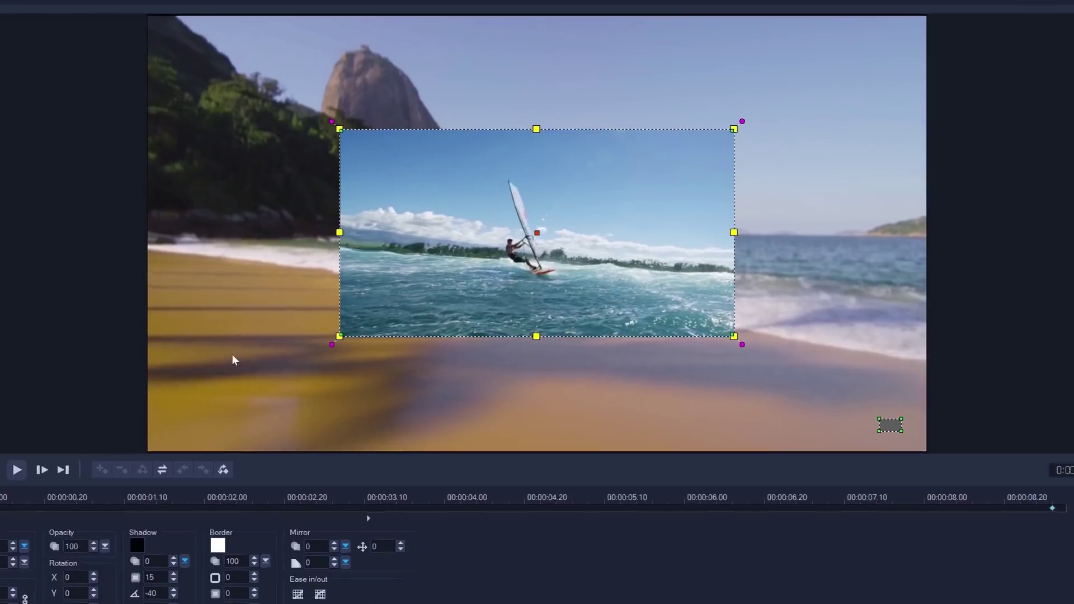
pyautogui.moveTo(537, 233); pyautogui.dragTo(538, 106)
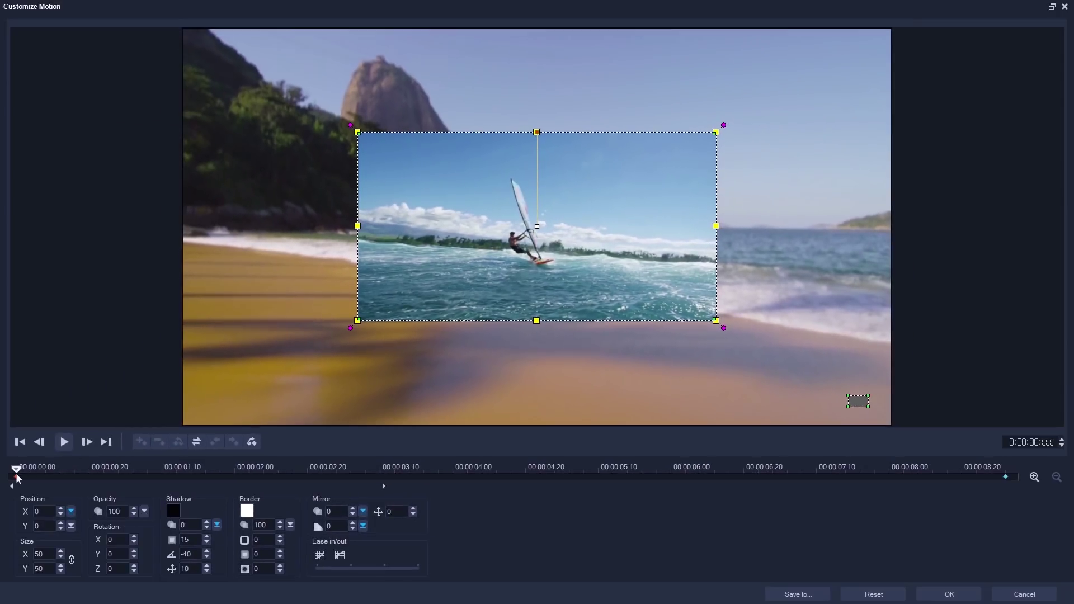
pyautogui.rightClick(15, 472)
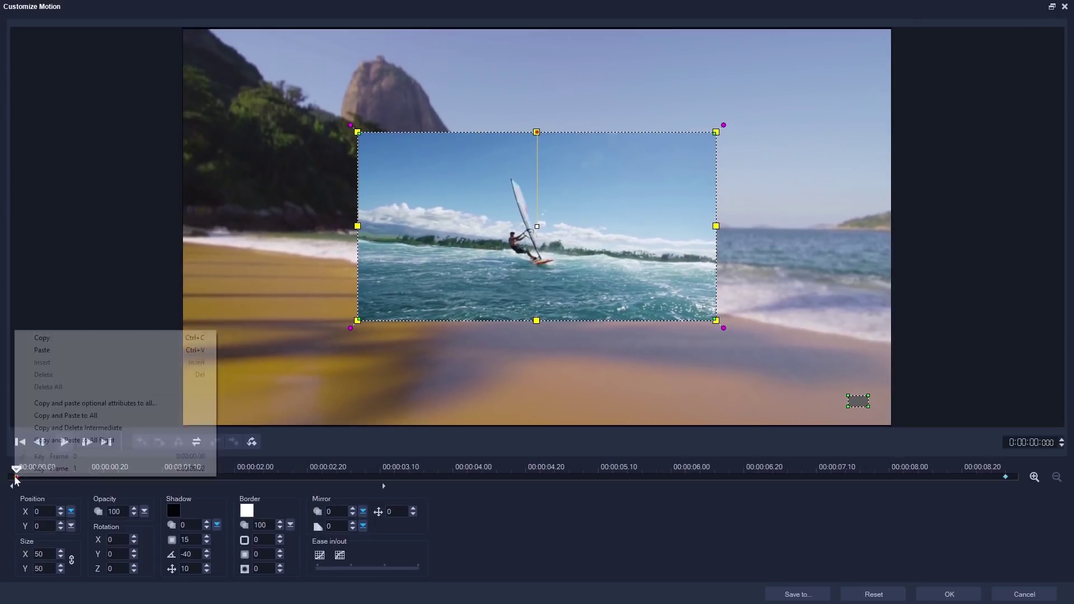
pyautogui.click(41, 442)
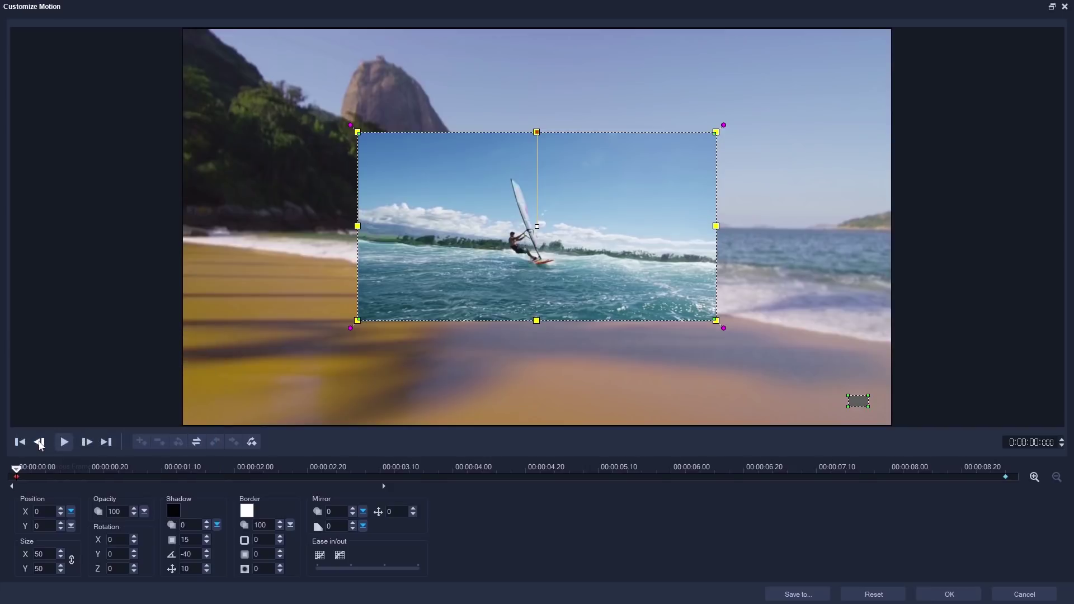
# Step: Set the start keyframe's X rotation to 720 and preview the spin
pyautogui.doubleClick(115, 540)
pyautogui.write('720')
pyautogui.moveTo(17, 471); pyautogui.dragTo(1016, 516)
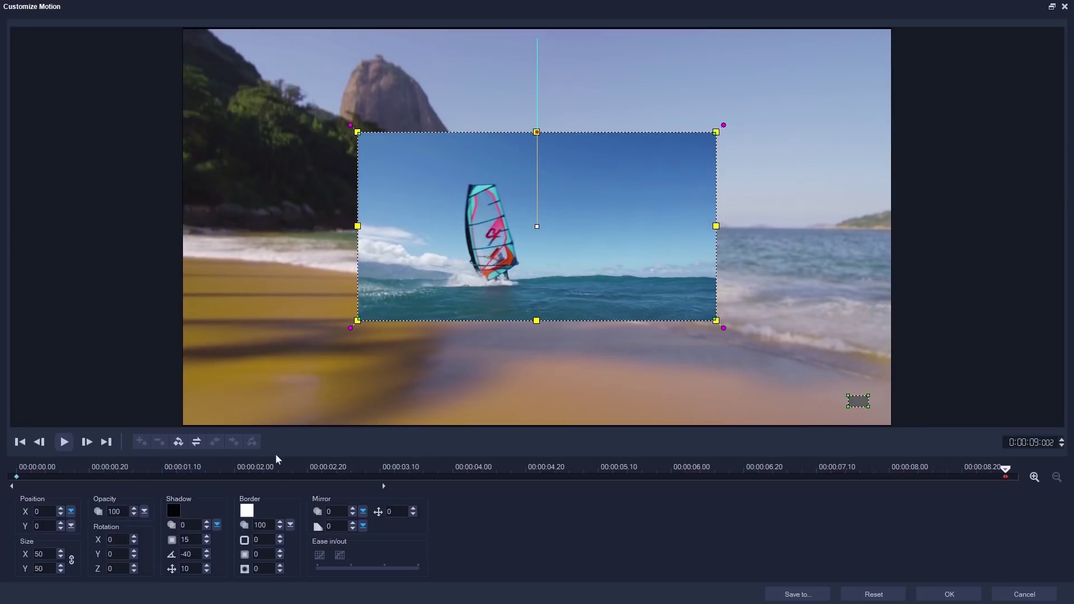
# Step: Set the first keyframe's X rotation back to 0 and preview to the end
pyautogui.click(17, 477)
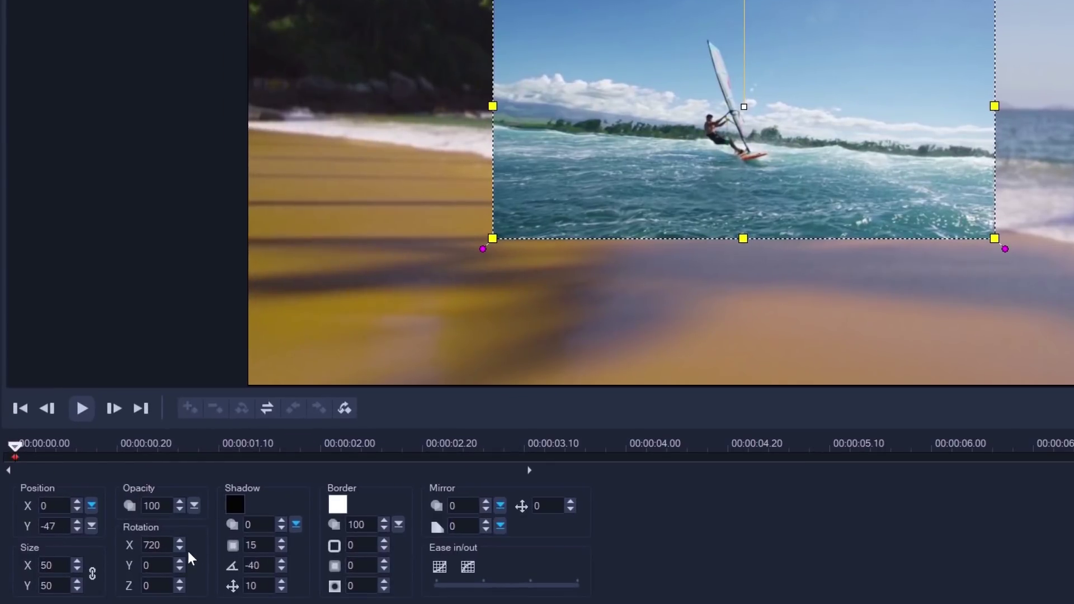
pyautogui.doubleClick(155, 546)
pyautogui.write('0')
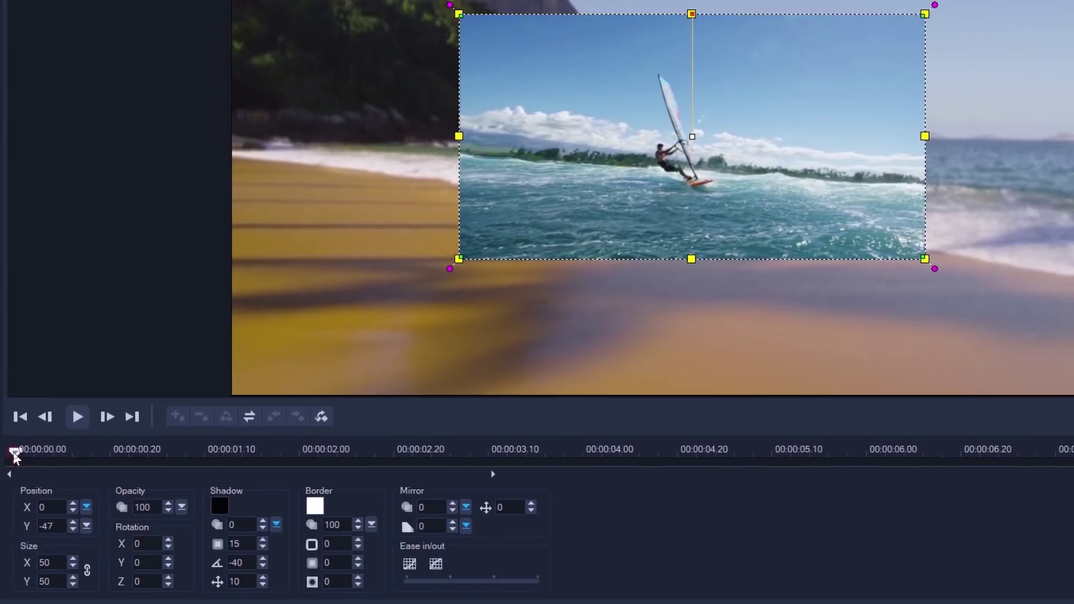
pyautogui.moveTo(14, 456); pyautogui.dragTo(1073, 509)
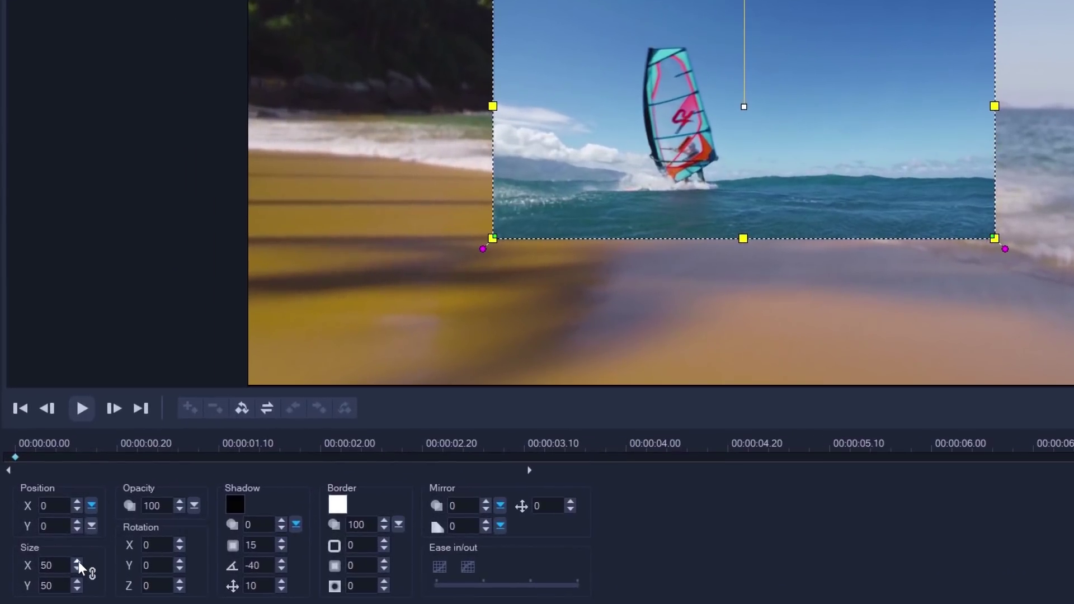
# Step: Raise the end keyframe's size from 50 to 65 and preview back to the start
pyautogui.click(61, 551)
pyautogui.click(61, 552)
pyautogui.click(78, 561)
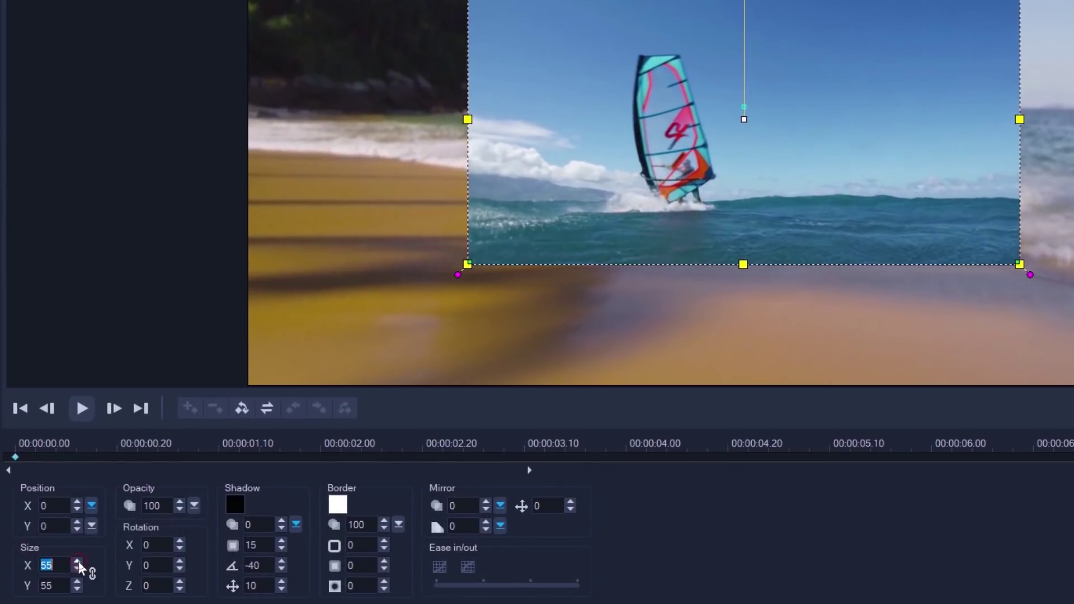
pyautogui.click(77, 561)
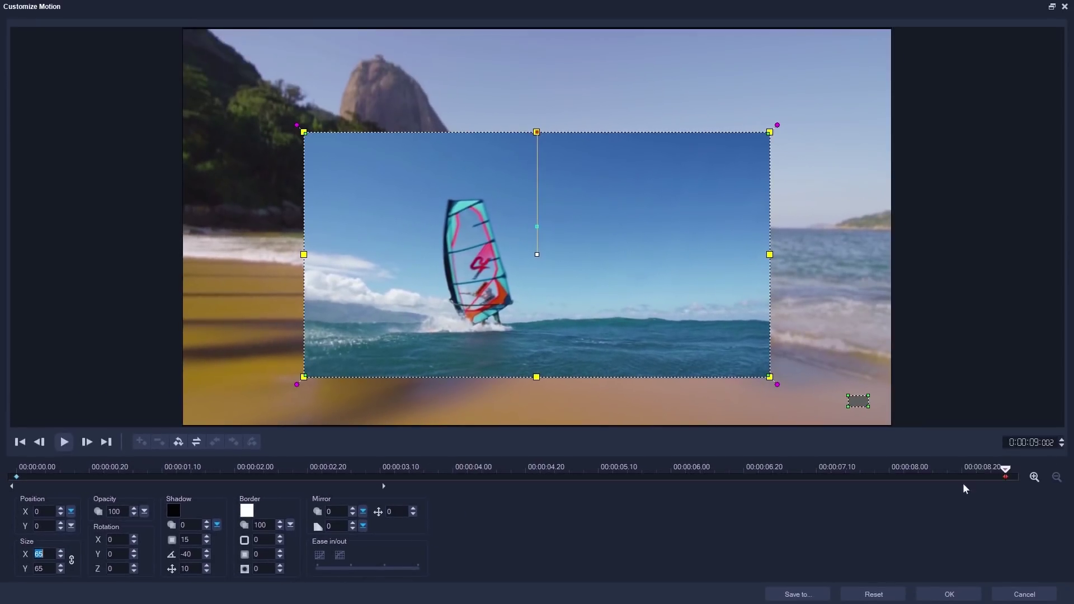
pyautogui.moveTo(1006, 470); pyautogui.dragTo(1014, 496)
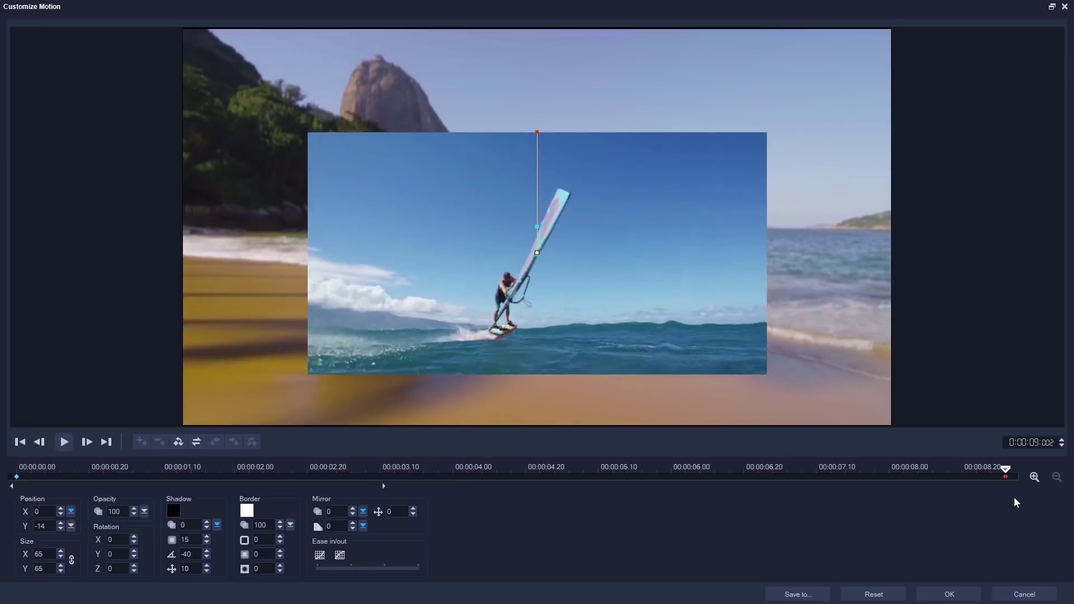